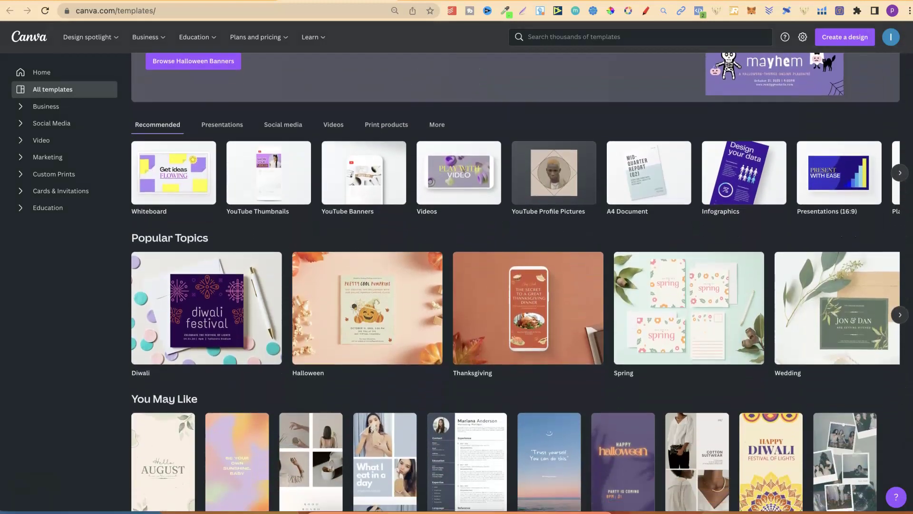
# Browse the Business, Social Media and Video template categories, then return to the full gallery
pyautogui.scroll(-3, 523, 285)
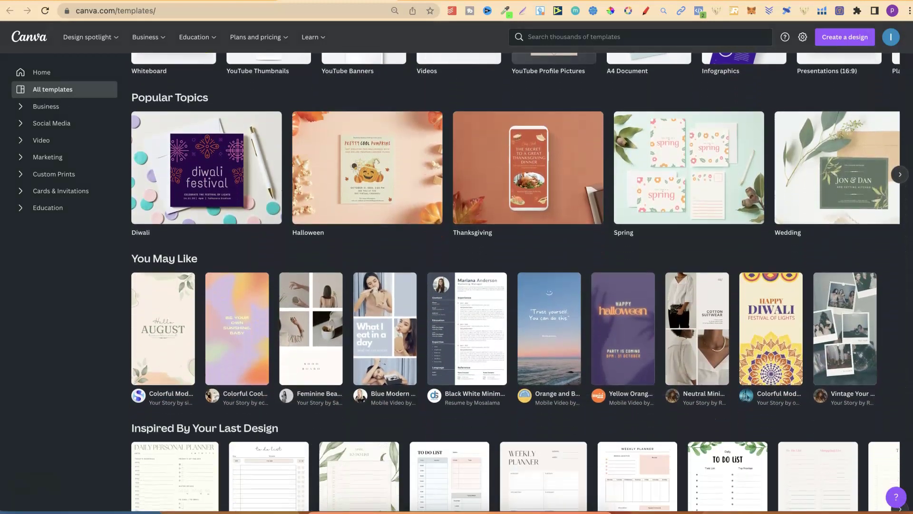
pyautogui.scroll(-5, 523, 285)
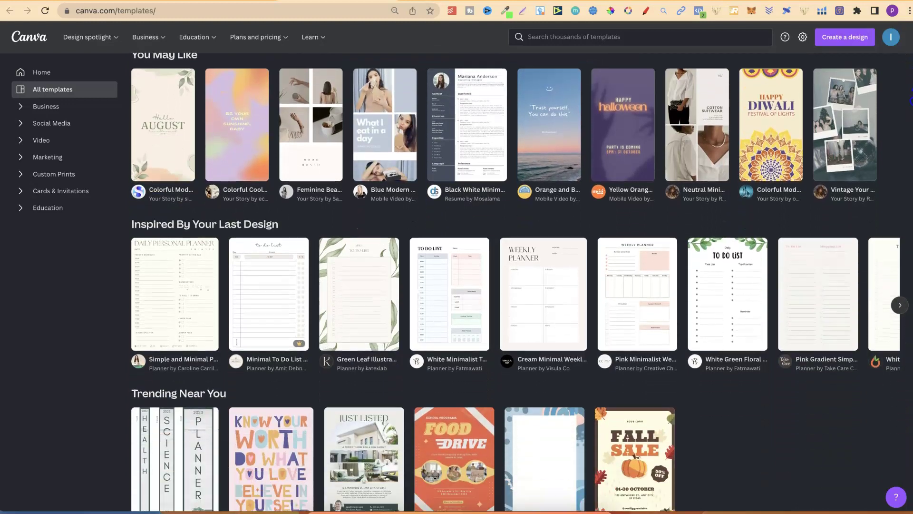
pyautogui.scroll(-5, 523, 286)
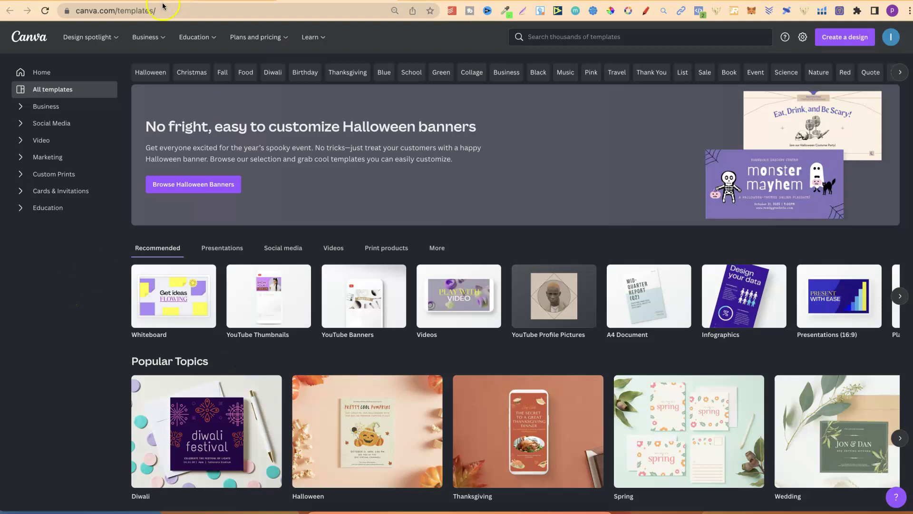
pyautogui.moveTo(112, 26)
pyautogui.scroll(-4, 519, 283)
pyautogui.scroll(4, 520, 284)
pyautogui.click(56, 106)
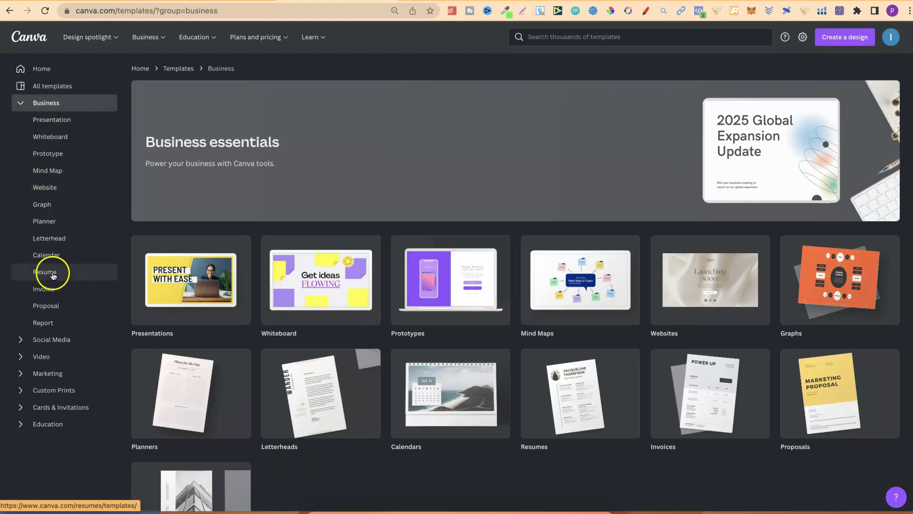
pyautogui.click(51, 96)
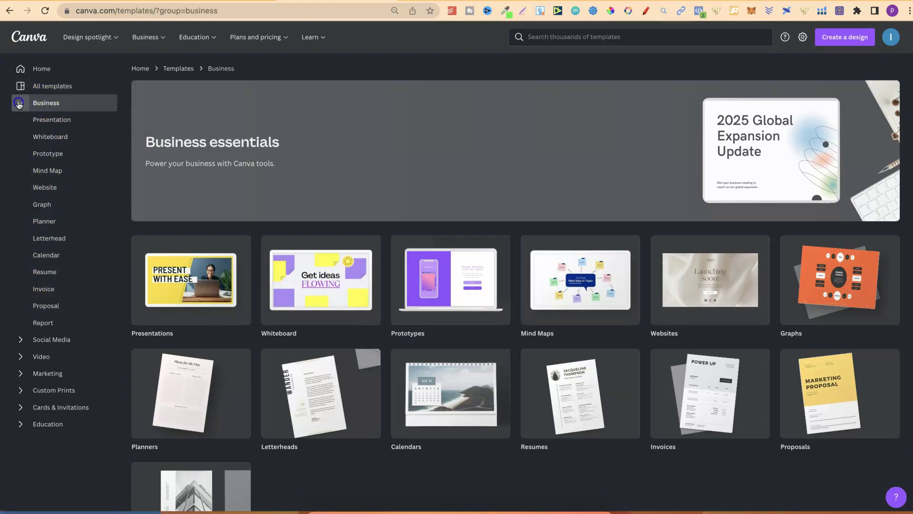
pyautogui.click(19, 104)
pyautogui.click(20, 121)
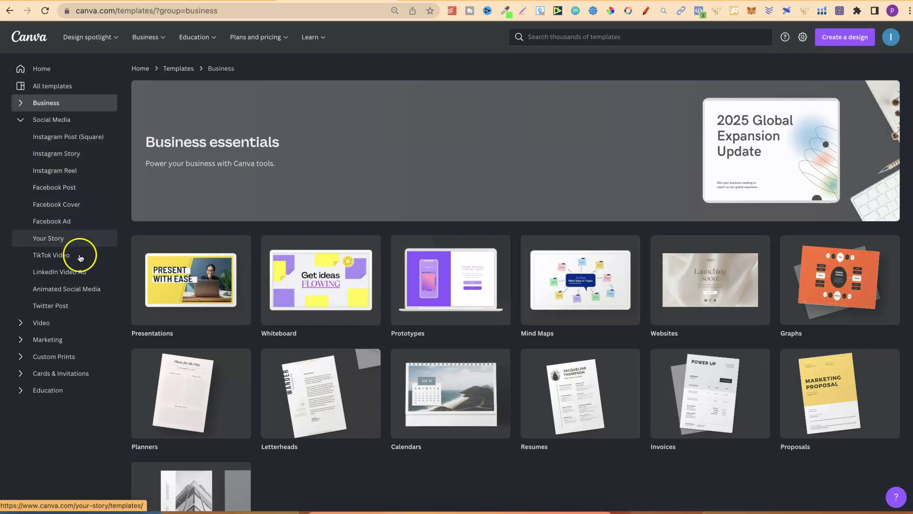
pyautogui.click(20, 122)
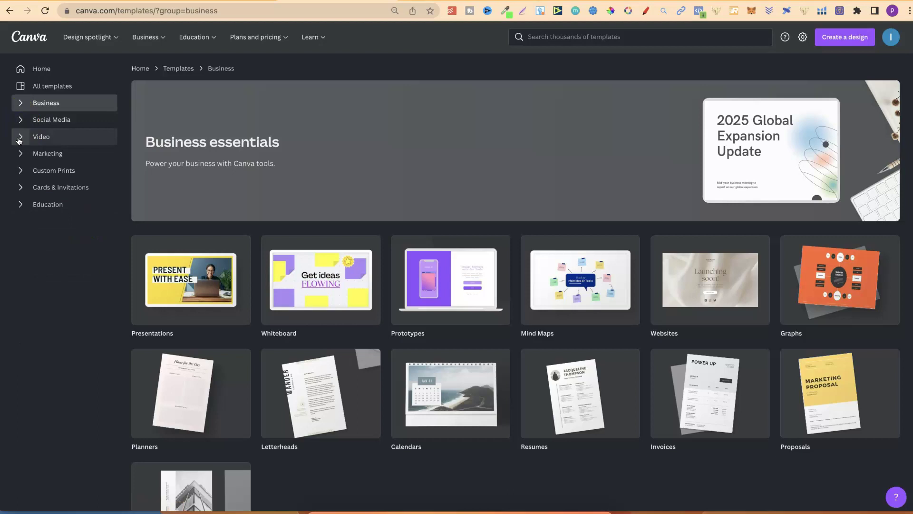
pyautogui.click(19, 138)
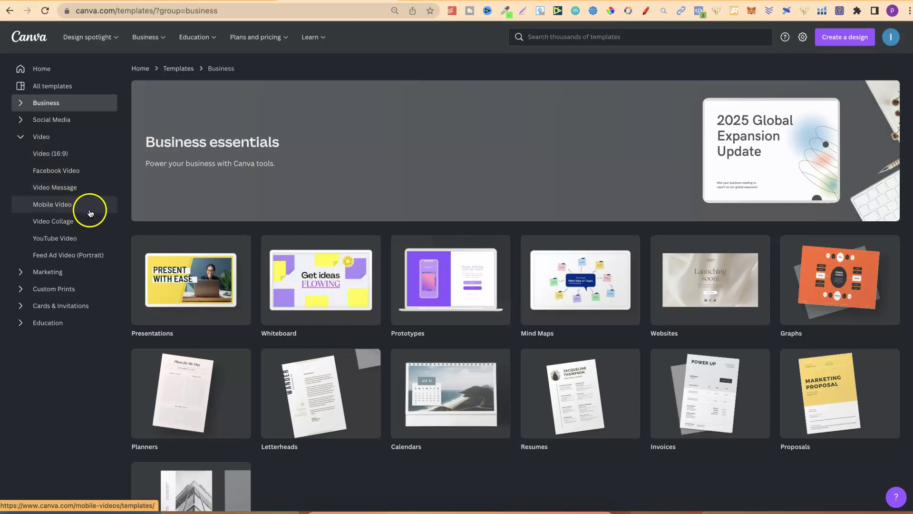
pyautogui.click(20, 136)
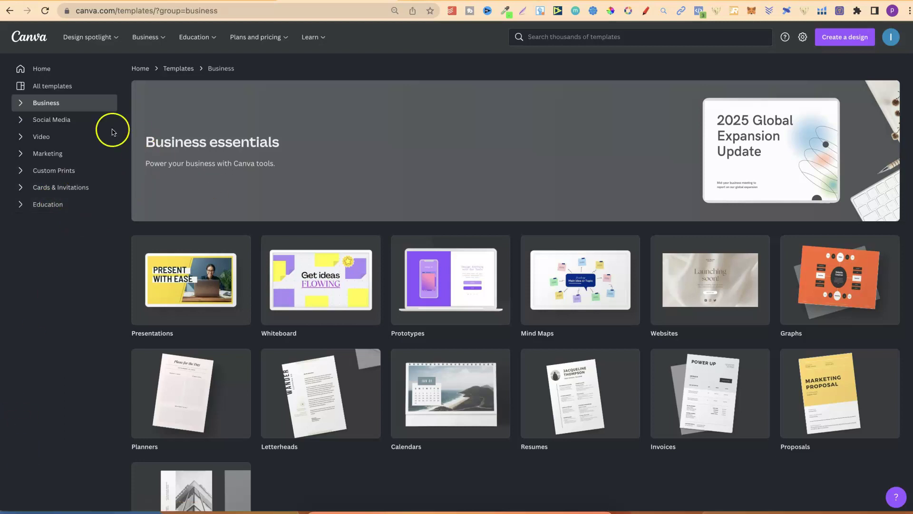
pyautogui.click(65, 87)
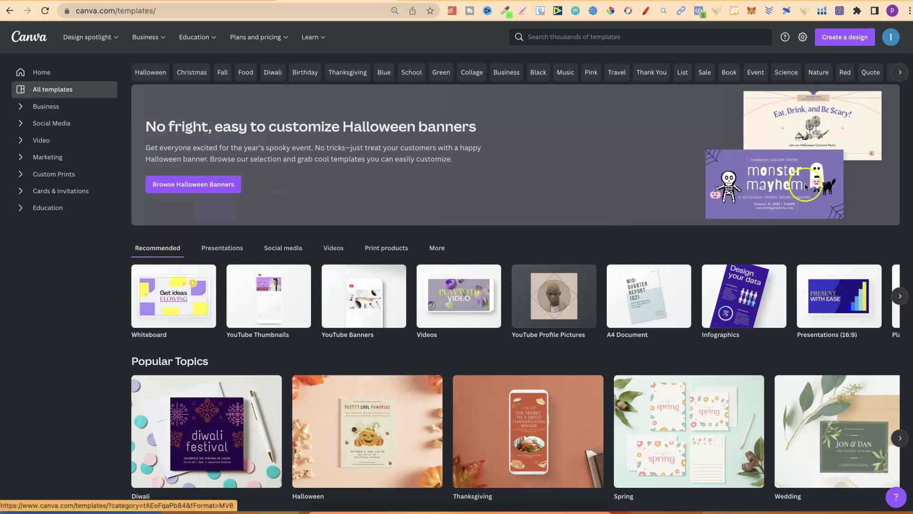
# Advance the Presentations (16:9) carousel twice and open its See all collection
pyautogui.scroll(-3, 909, 93)
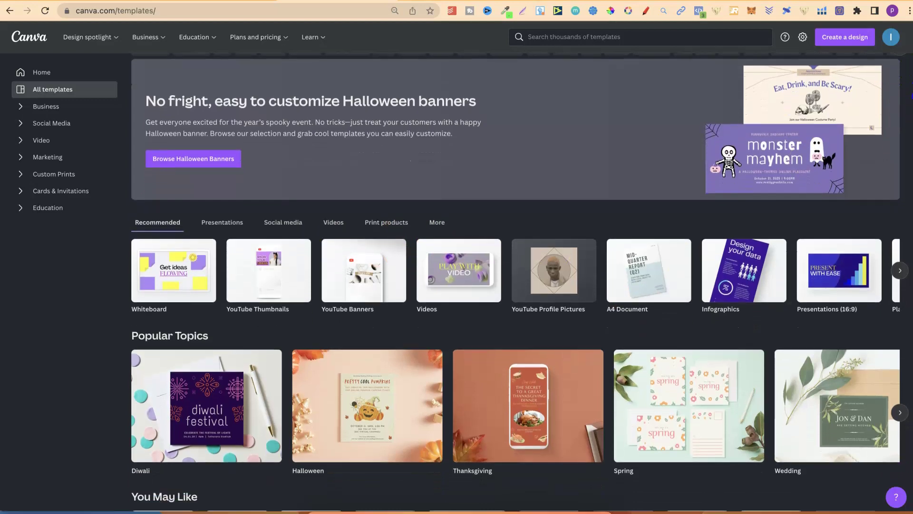
pyautogui.scroll(-3, 520, 281)
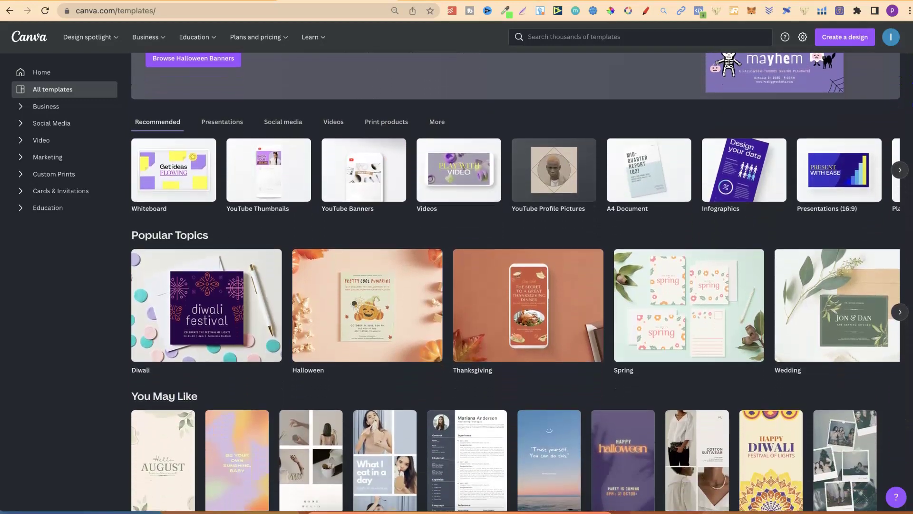
pyautogui.scroll(-5, 519, 280)
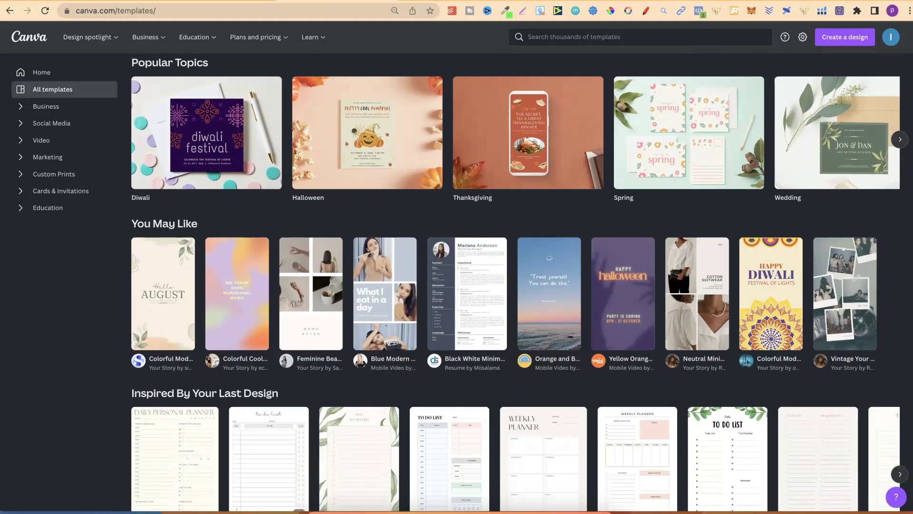
pyautogui.scroll(-1, 520, 281)
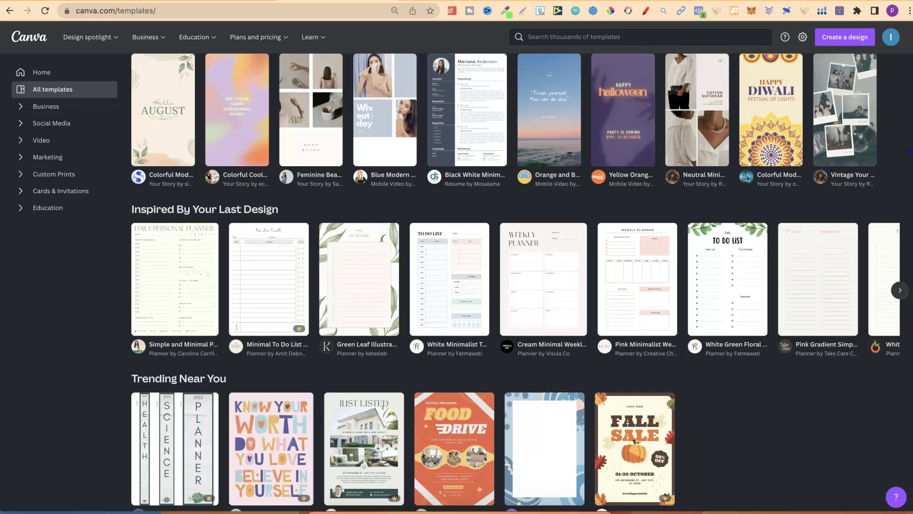
pyautogui.scroll(-3, 520, 281)
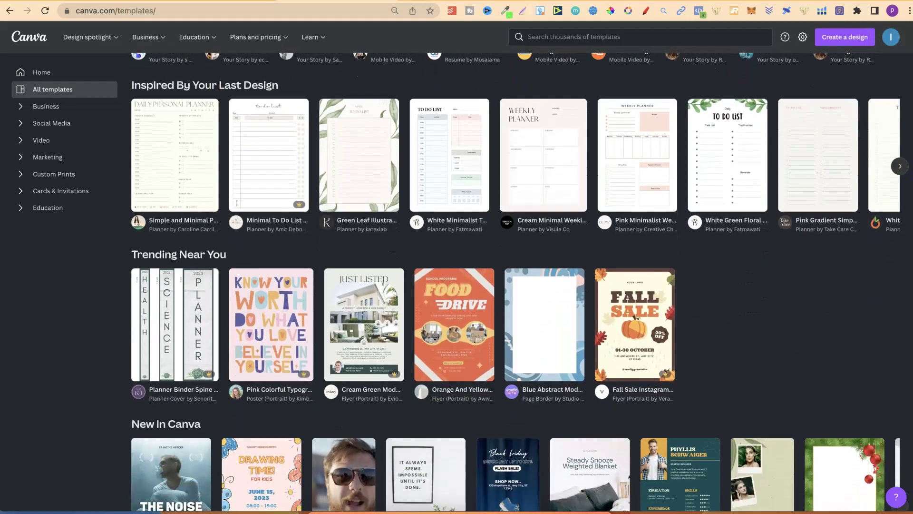
pyautogui.scroll(-5, 520, 281)
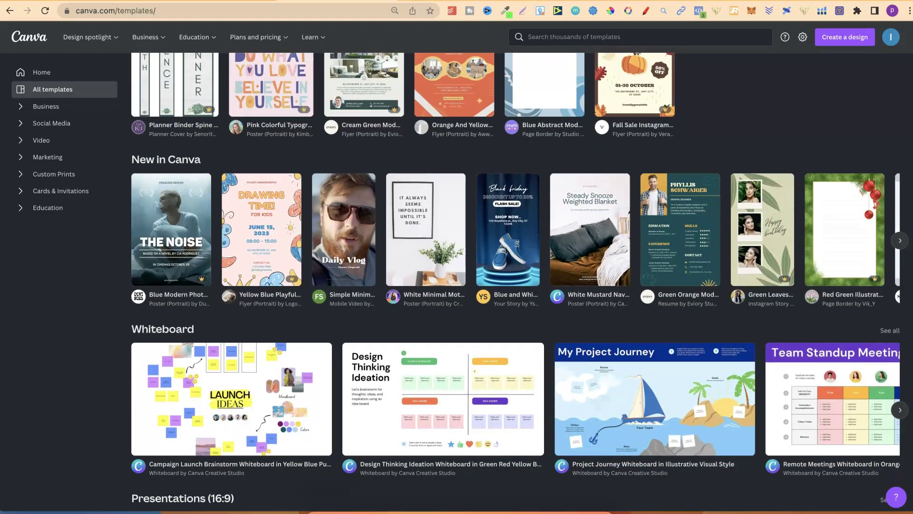
pyautogui.scroll(-2, 520, 283)
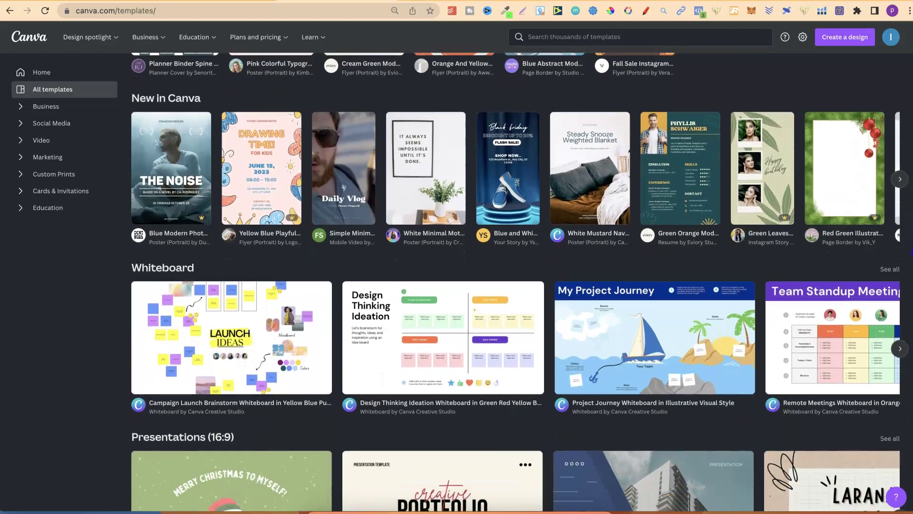
pyautogui.scroll(-3, 519, 283)
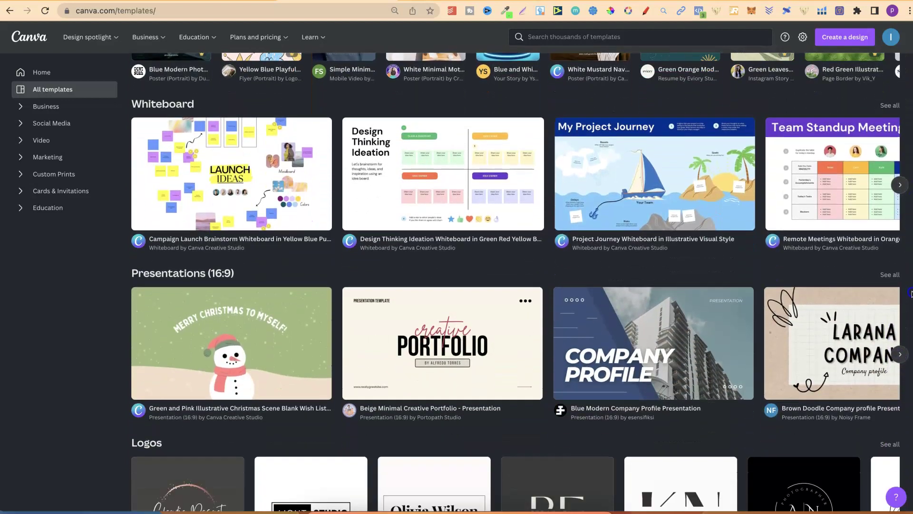
pyautogui.scroll(-1, 911, 293)
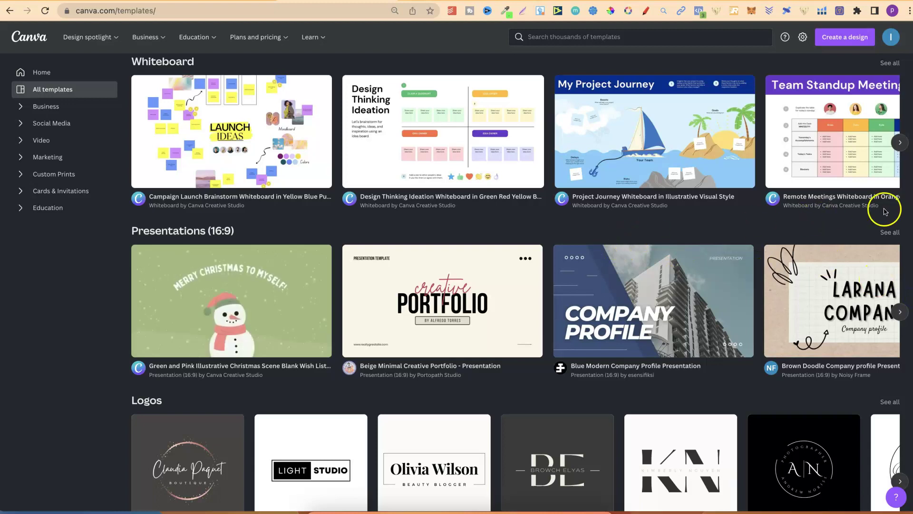
pyautogui.click(900, 313)
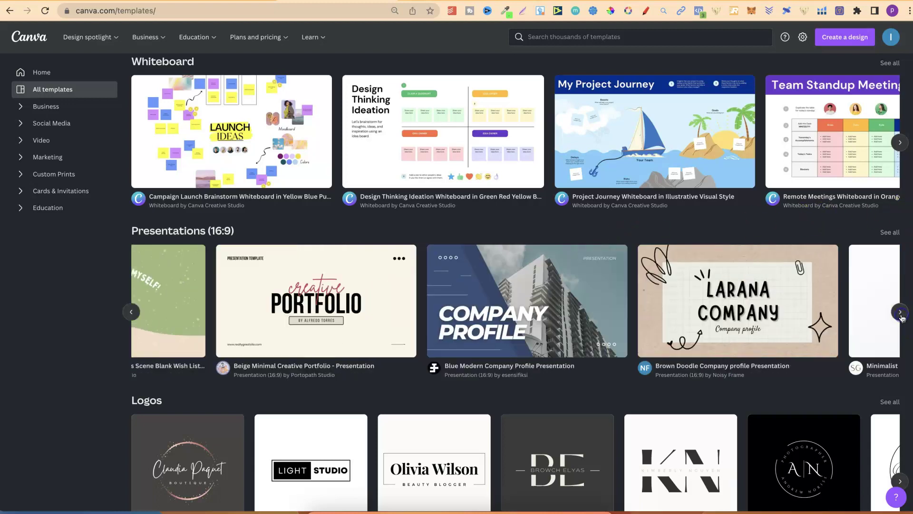
pyautogui.click(900, 313)
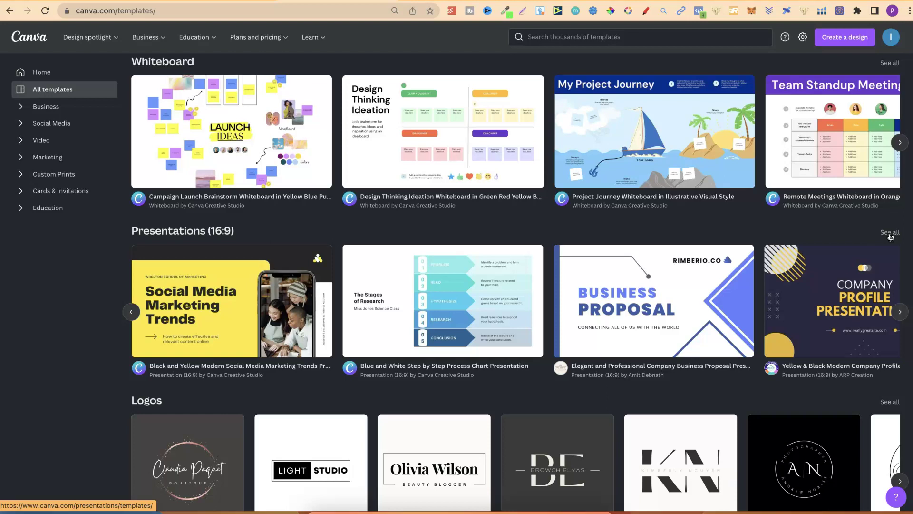
pyautogui.click(891, 234)
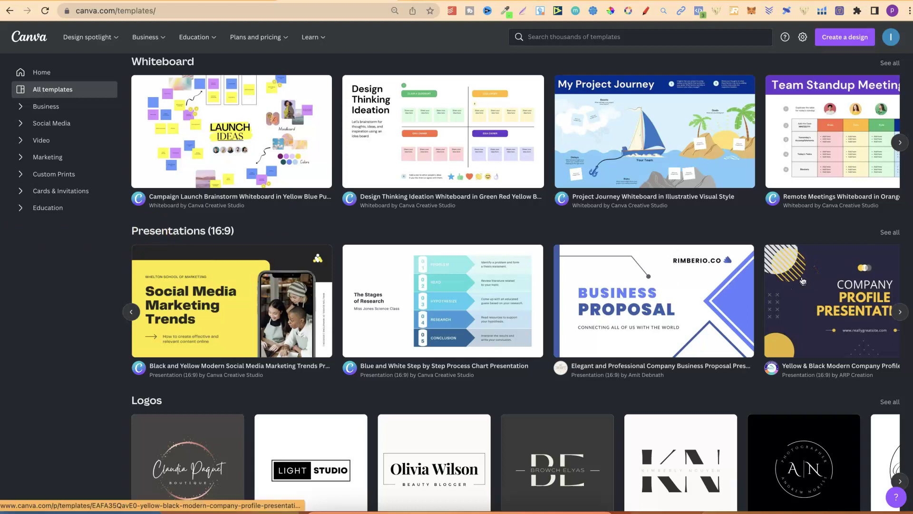
pyautogui.scroll(-2, 803, 281)
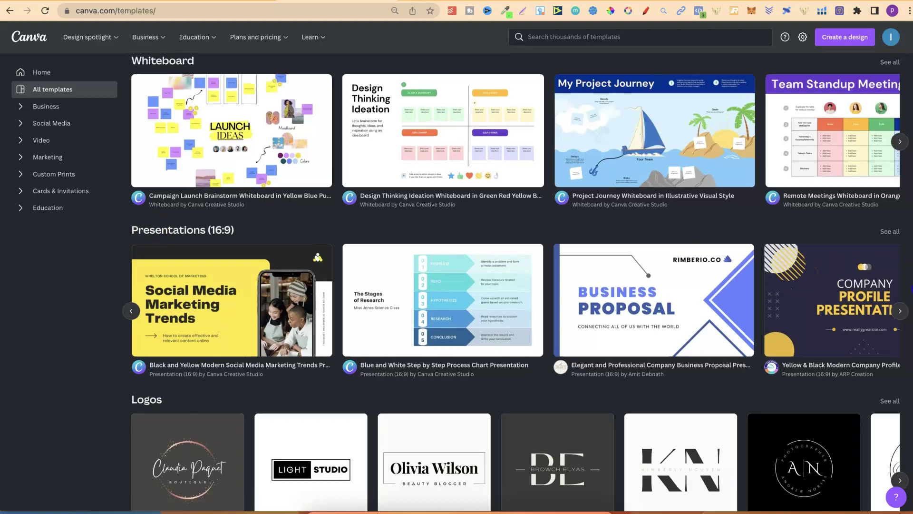
pyautogui.scroll(-3, 515, 277)
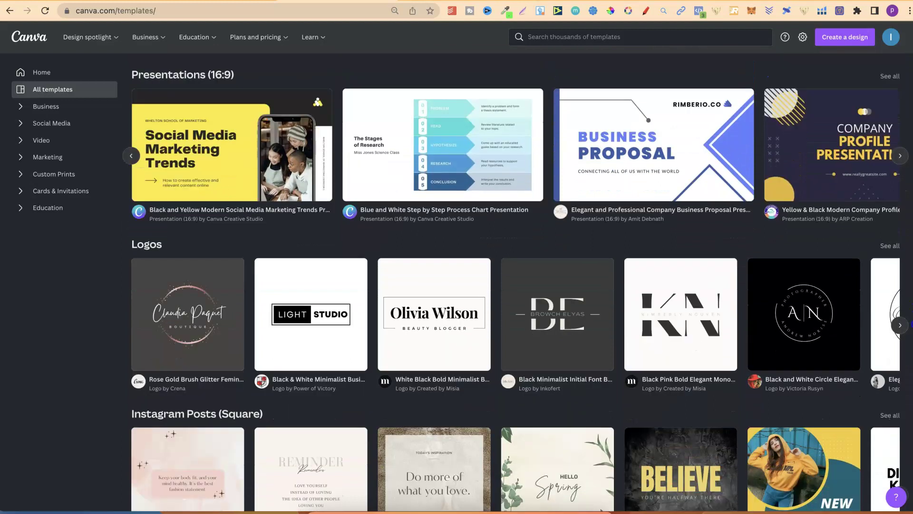
pyautogui.scroll(-2, 516, 281)
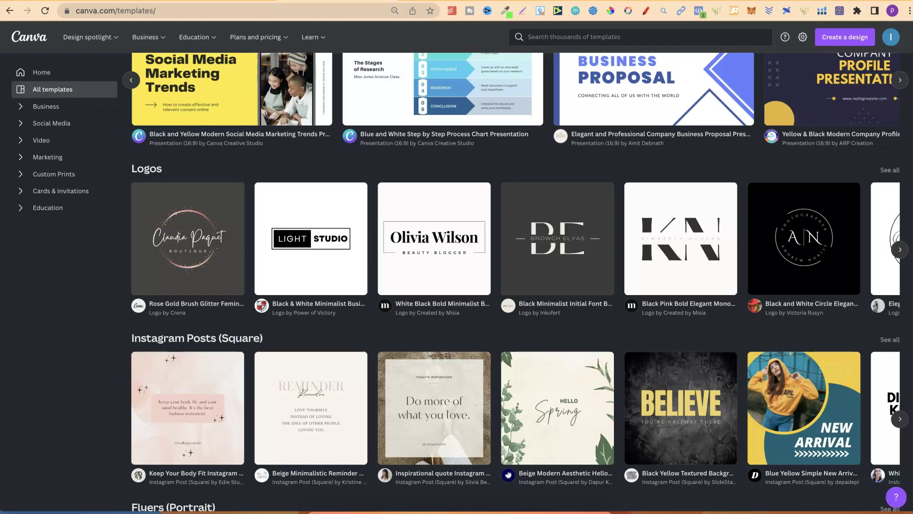
pyautogui.scroll(-3, 516, 282)
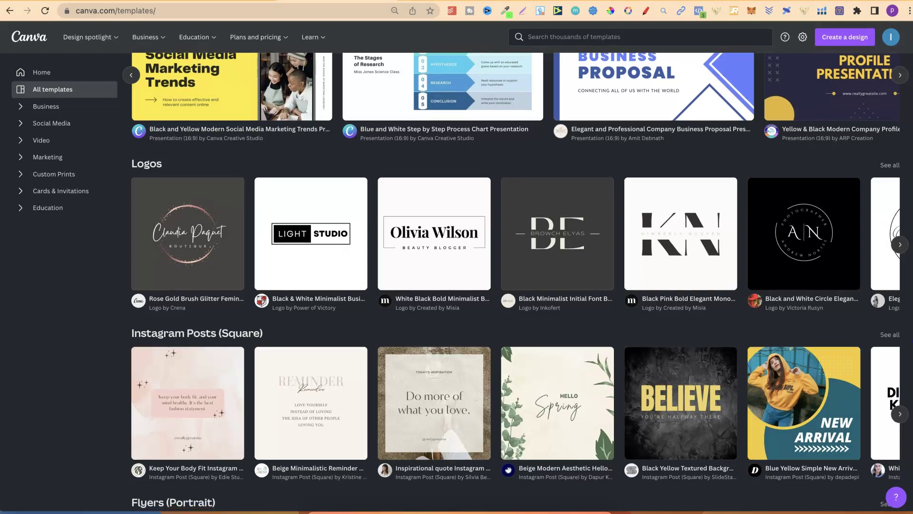
pyautogui.scroll(-1, 515, 281)
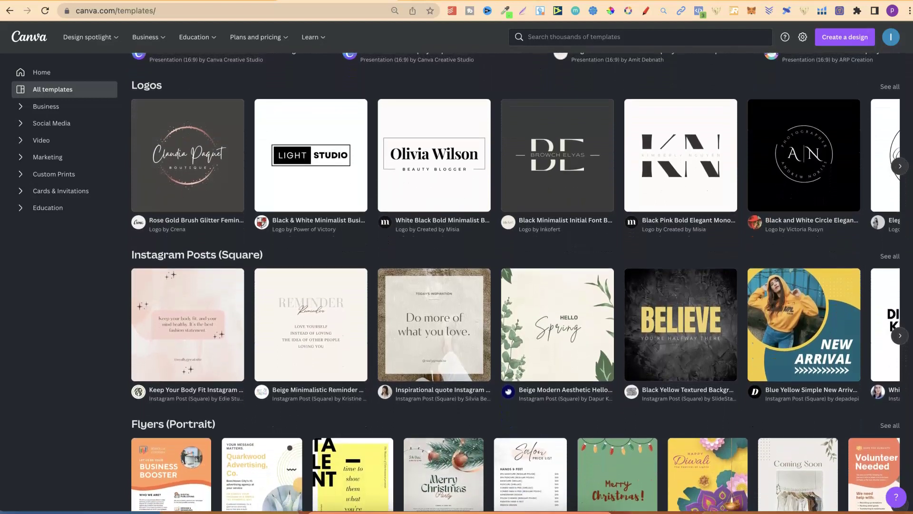
pyautogui.scroll(-6, 515, 281)
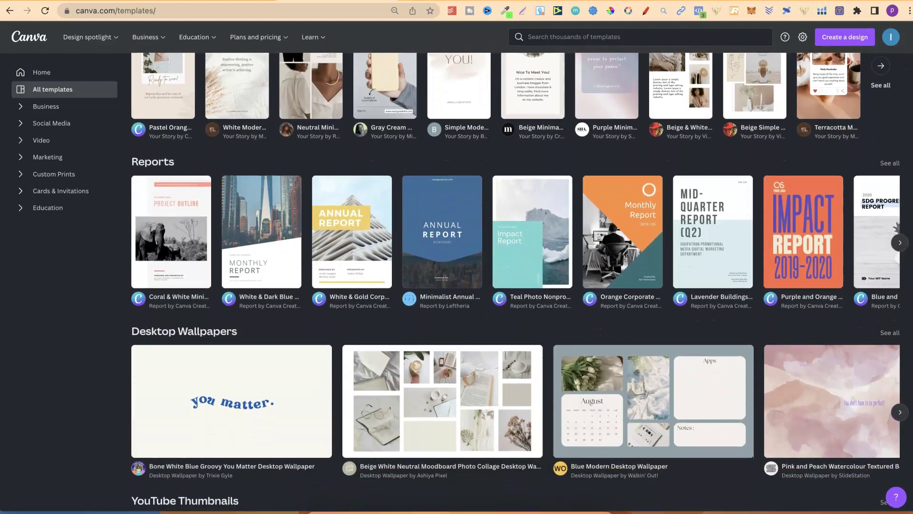
pyautogui.scroll(-2, 476, 285)
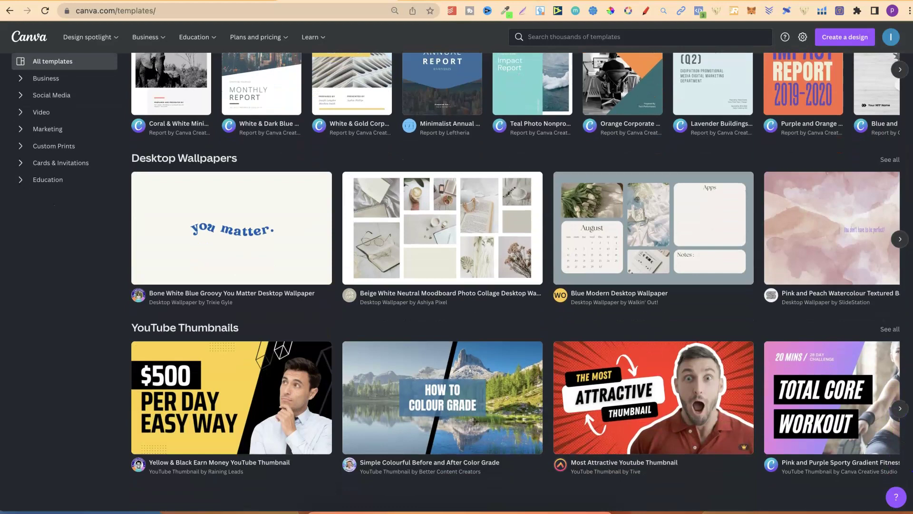
pyautogui.scroll(10, 520, 282)
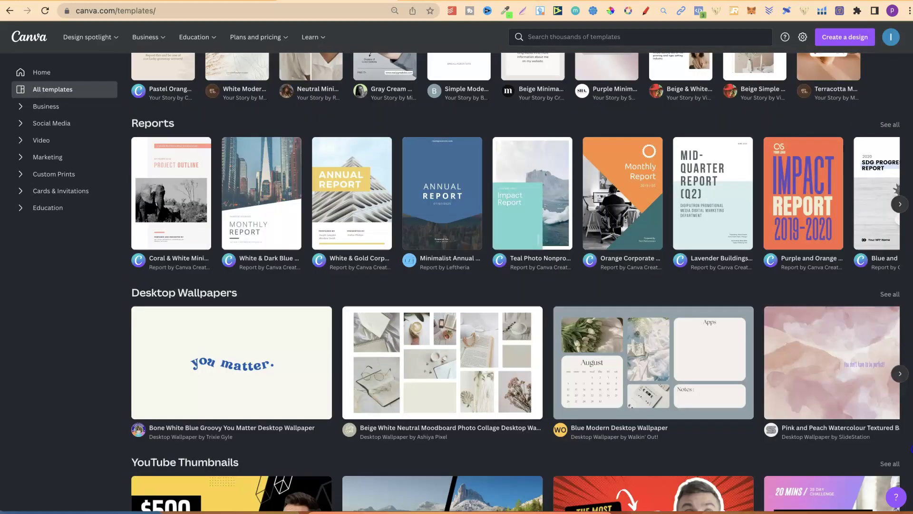
pyautogui.scroll(10, 519, 281)
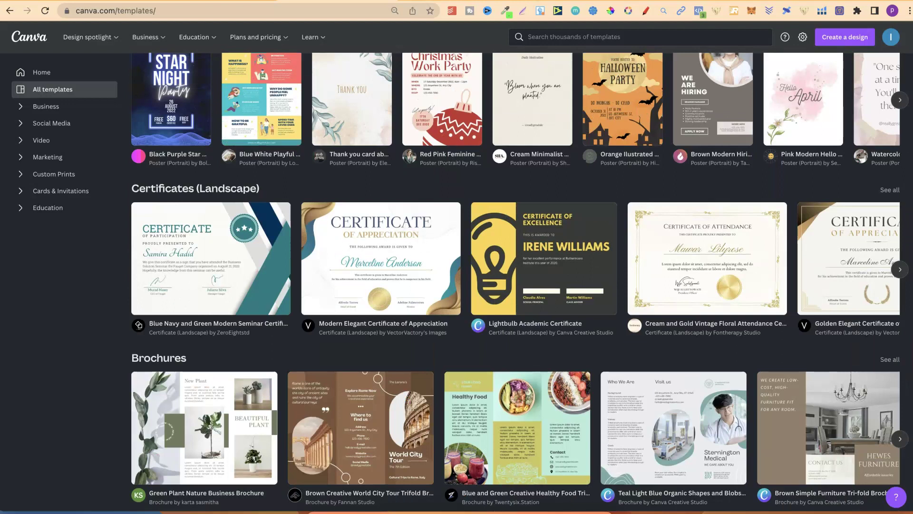
pyautogui.scroll(10, 519, 282)
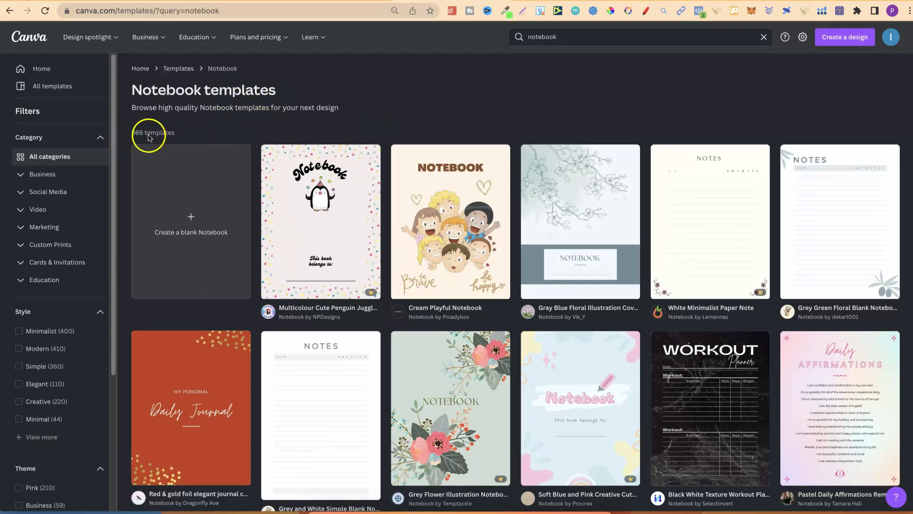
pyautogui.click(597, 36)
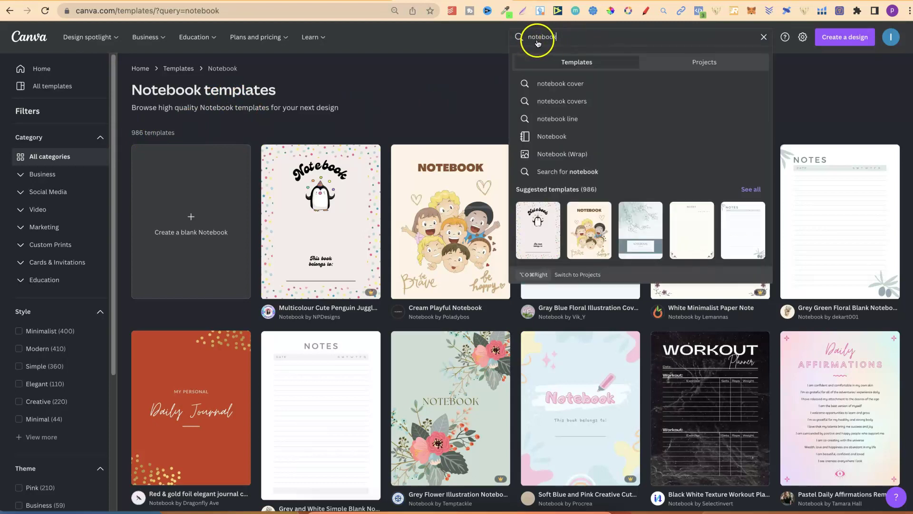
pyautogui.click(747, 190)
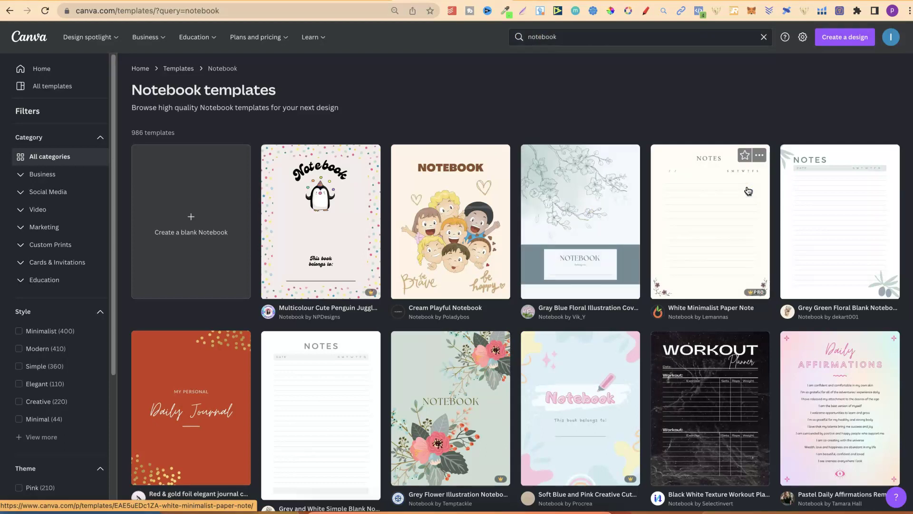
pyautogui.scroll(-2, 906, 67)
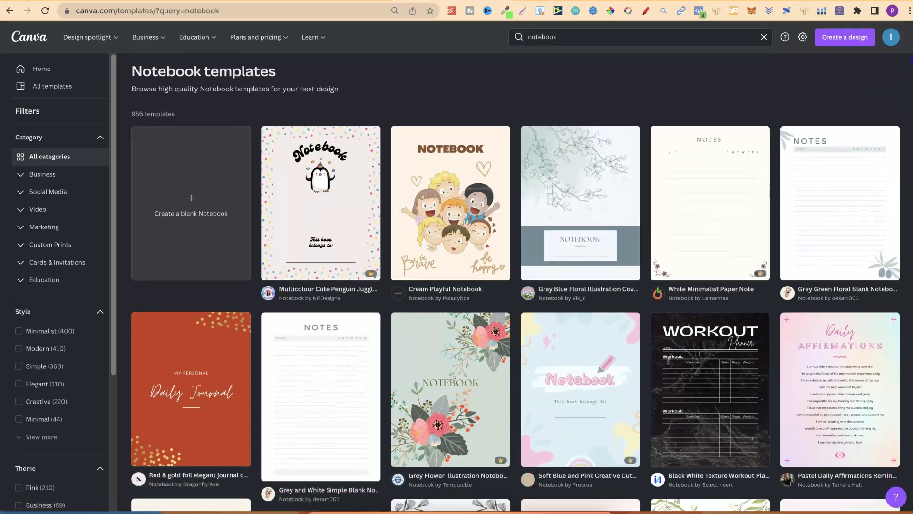
pyautogui.scroll(-5, 906, 67)
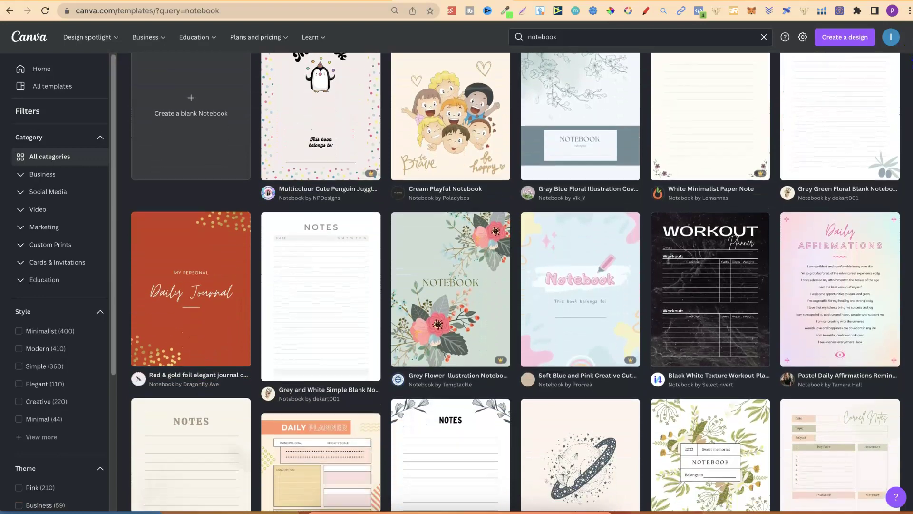
pyautogui.scroll(-5, 515, 285)
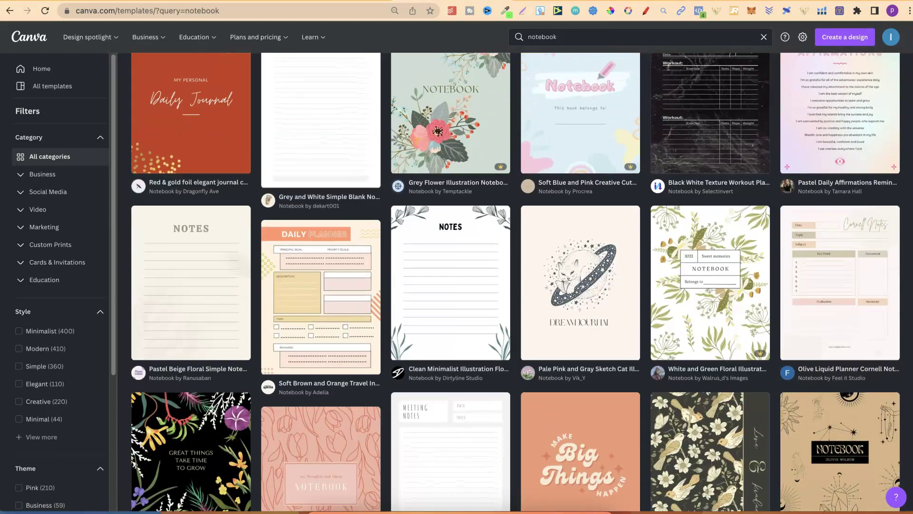
pyautogui.scroll(-3, 515, 286)
pyautogui.scroll(8, 515, 285)
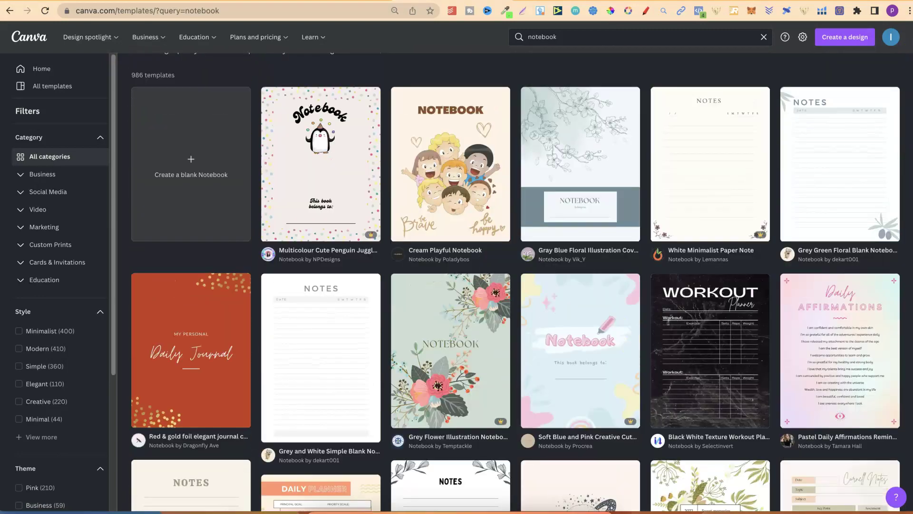
pyautogui.scroll(2, 516, 286)
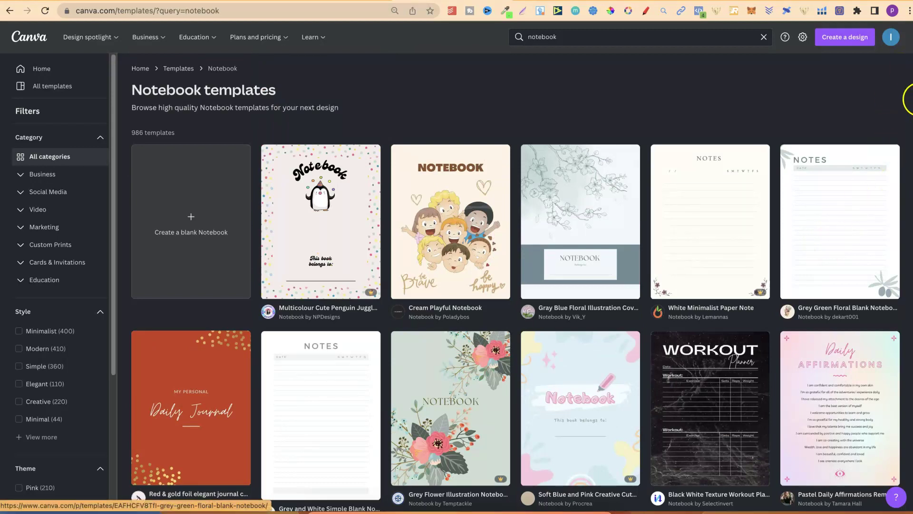
# Scroll the notebook templates and open the Grey Green Floral Blank Notebook preview
pyautogui.scroll(-1, 516, 288)
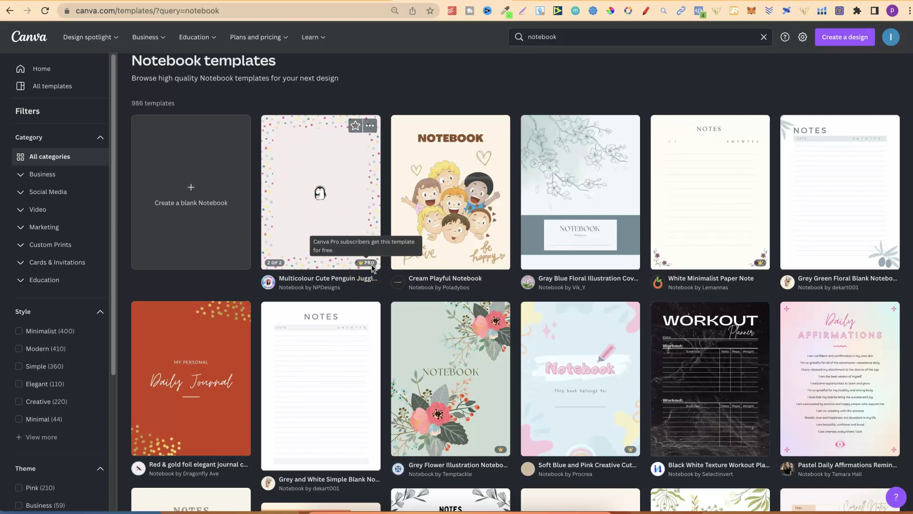
pyautogui.click(323, 222)
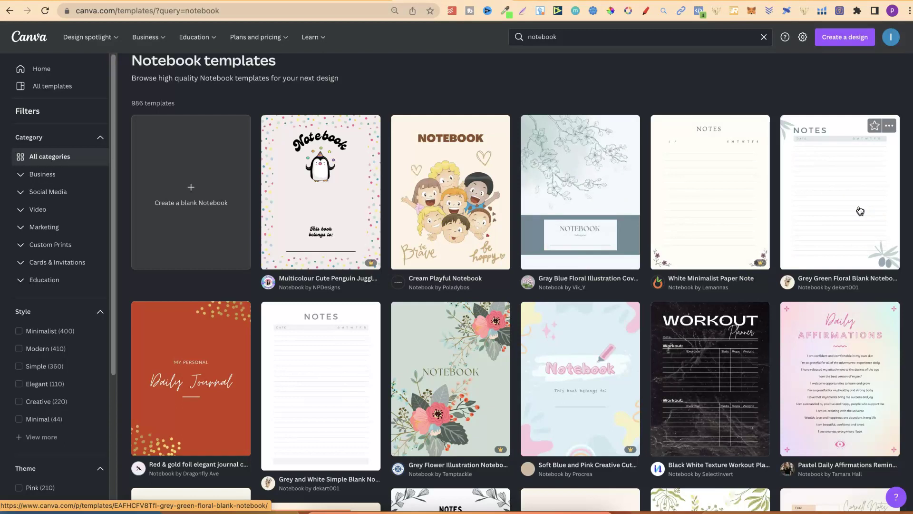
pyautogui.click(851, 192)
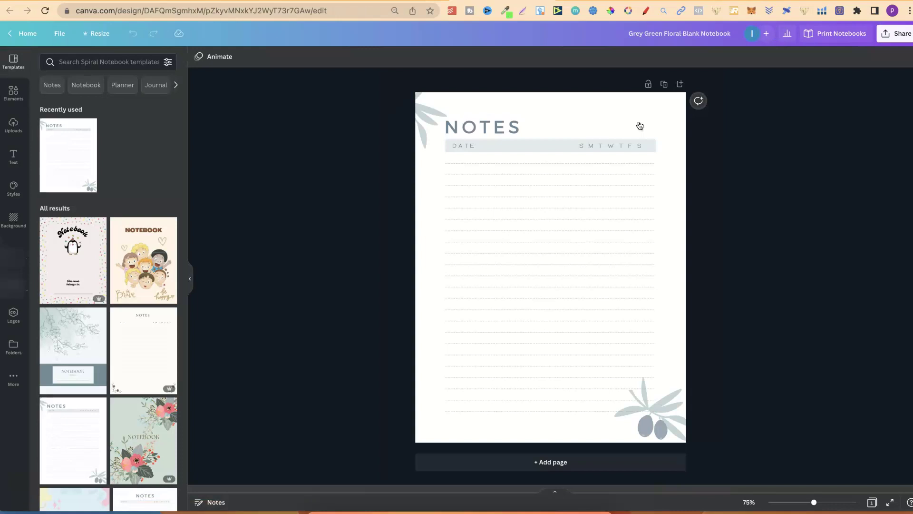
# Recolour the top-left leaf graphic's three colours with black, dark grey and light grey swatches
pyautogui.click(659, 420)
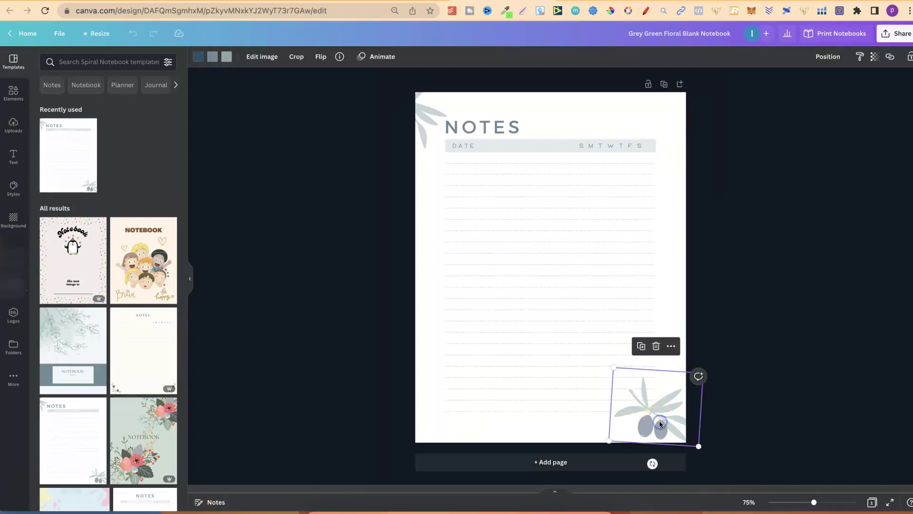
pyautogui.click(418, 104)
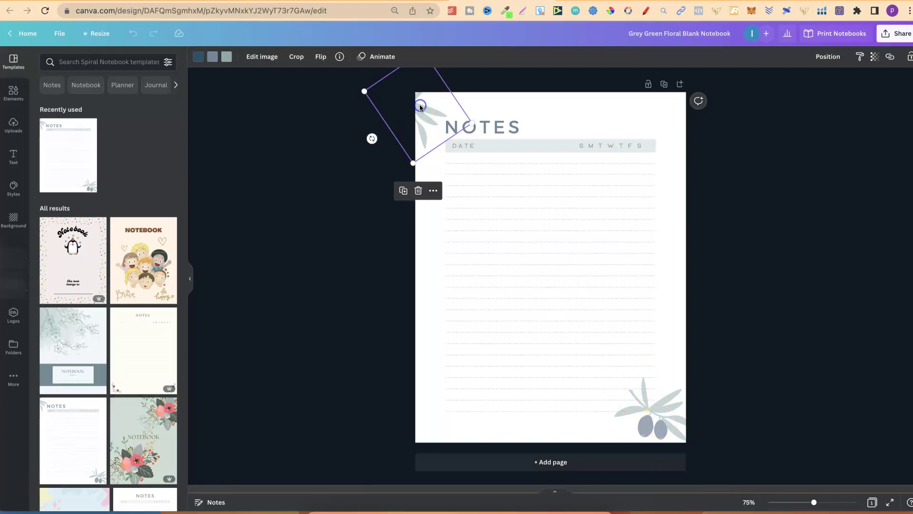
pyautogui.click(200, 59)
pyautogui.click(72, 226)
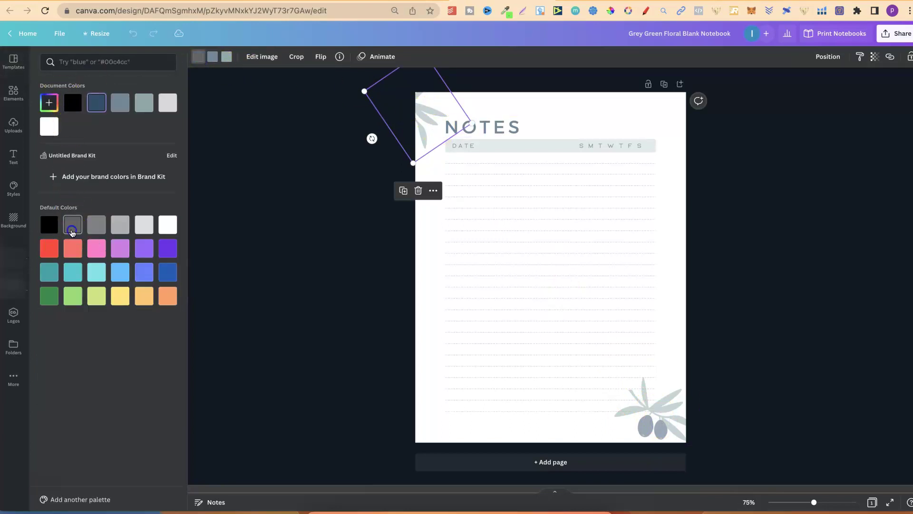
pyautogui.click(49, 225)
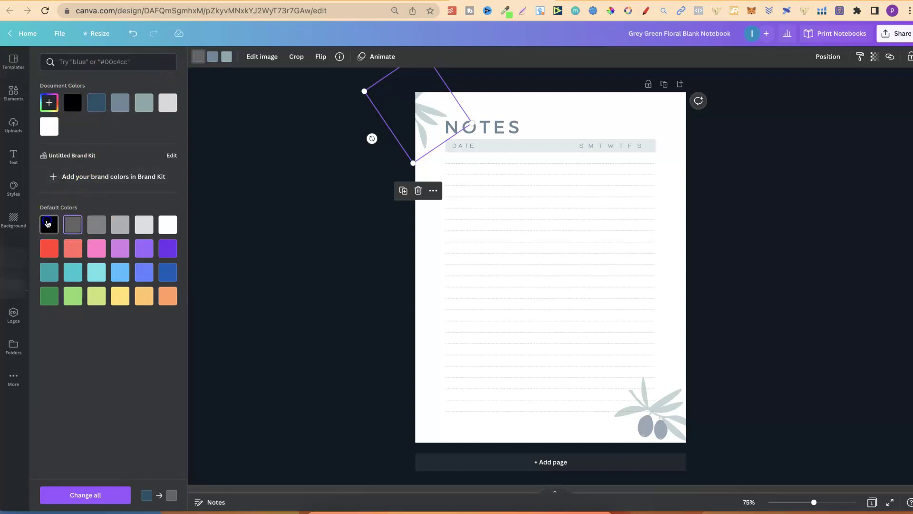
pyautogui.click(212, 56)
pyautogui.click(72, 225)
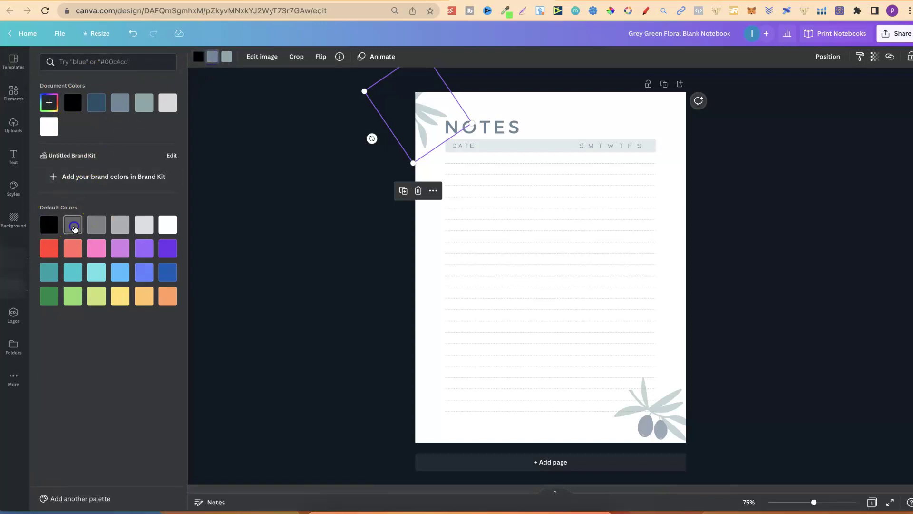
pyautogui.click(226, 57)
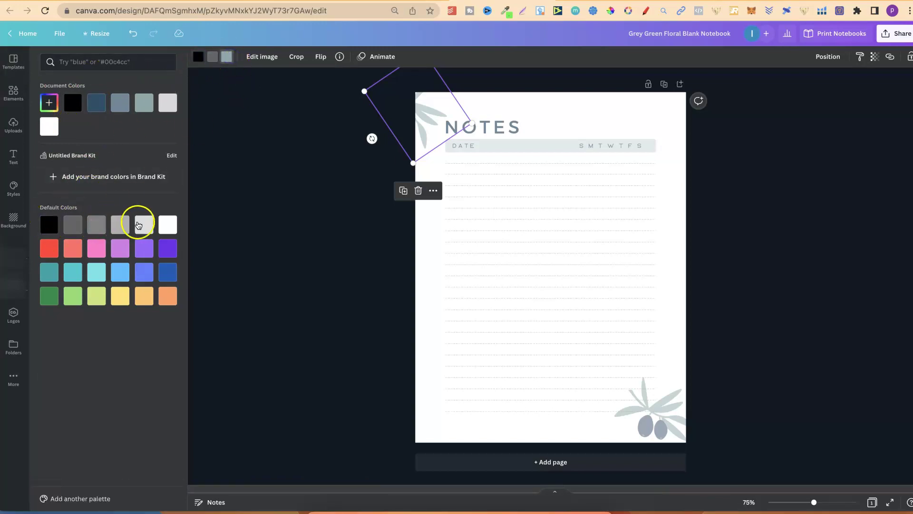
pyautogui.click(123, 226)
# Recolour the bottom-right olive branch in dark grey and grey tones
pyautogui.click(647, 423)
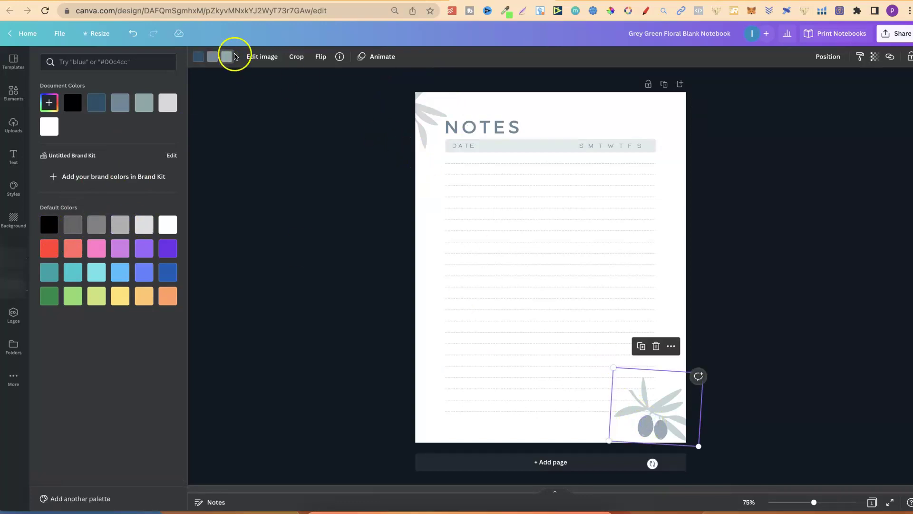
pyautogui.click(198, 57)
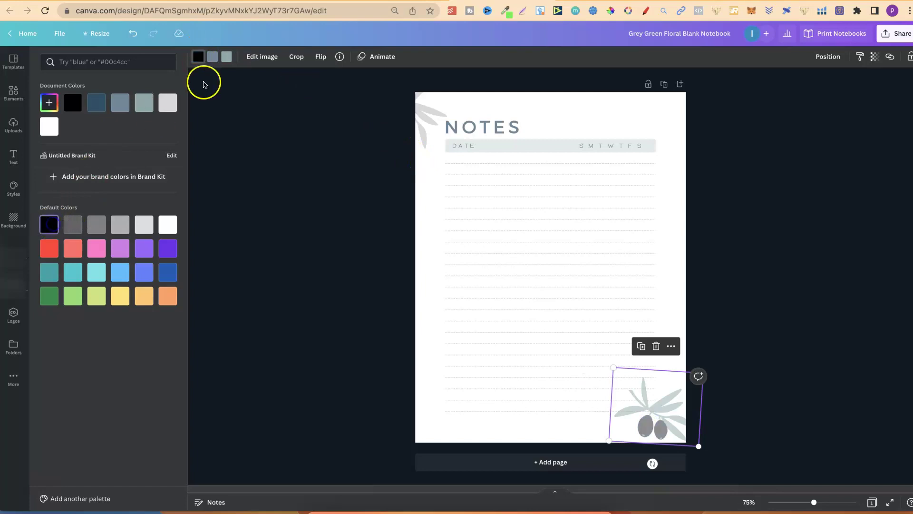
pyautogui.click(73, 225)
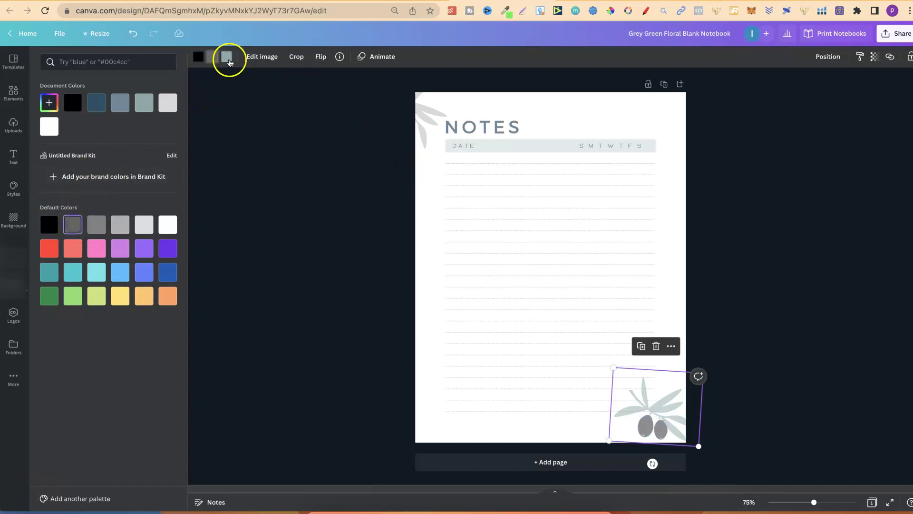
pyautogui.click(228, 58)
pyautogui.click(96, 224)
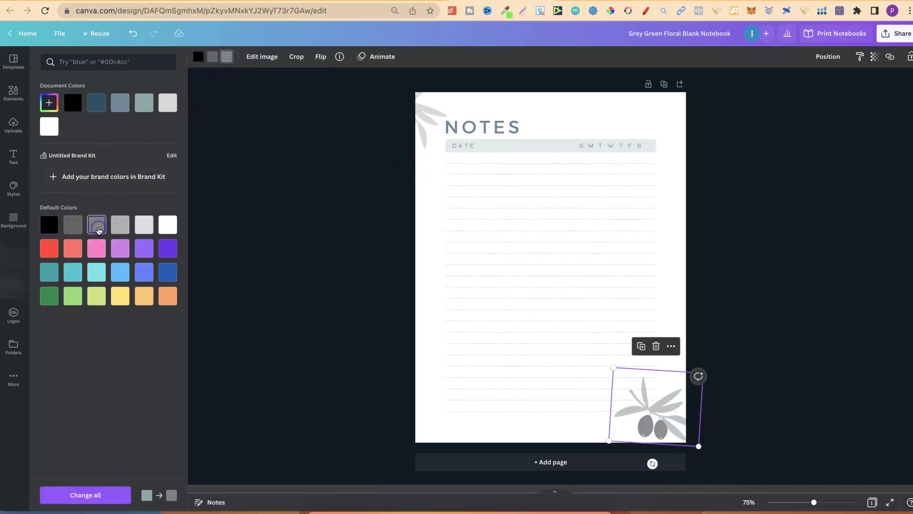
pyautogui.click(812, 225)
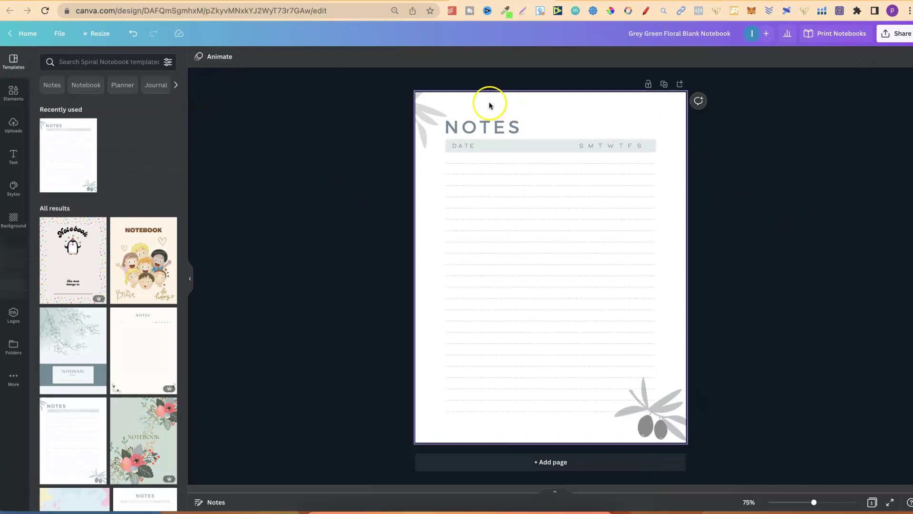
# Set the NOTES heading to the Ask Why Regular font, after briefly trying Agravella
pyautogui.click(481, 125)
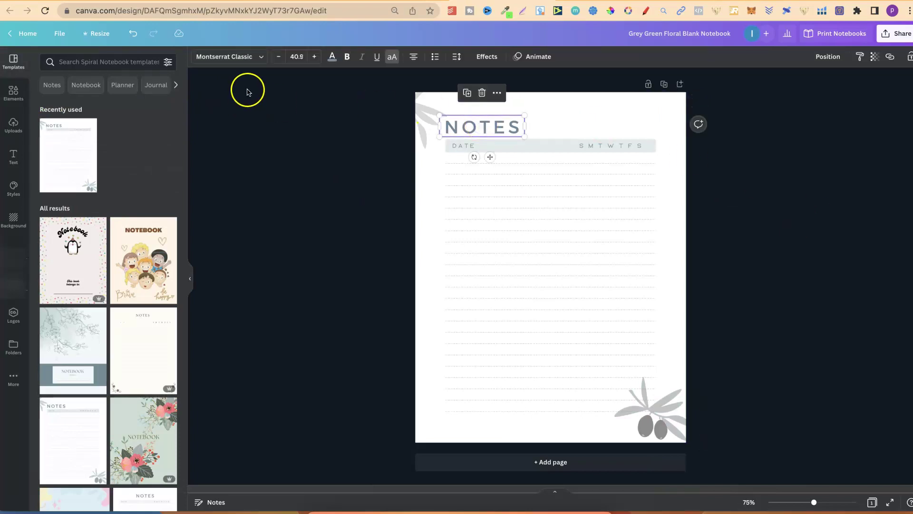
pyautogui.click(251, 58)
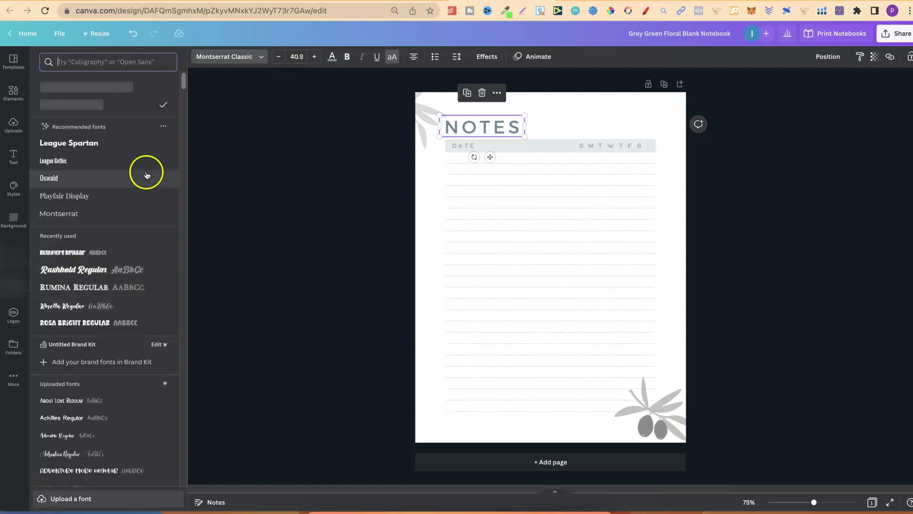
pyautogui.scroll(-10, 67, 118)
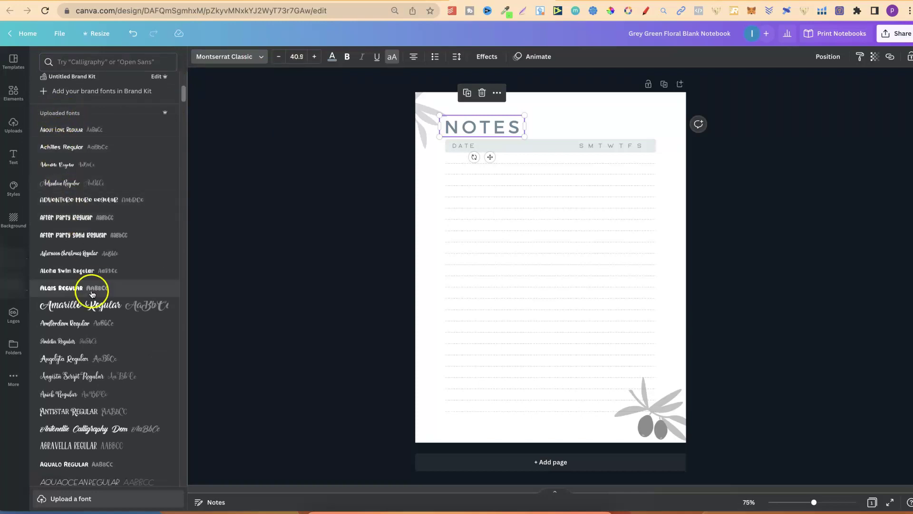
pyautogui.moveTo(184, 92); pyautogui.dragTo(184, 104)
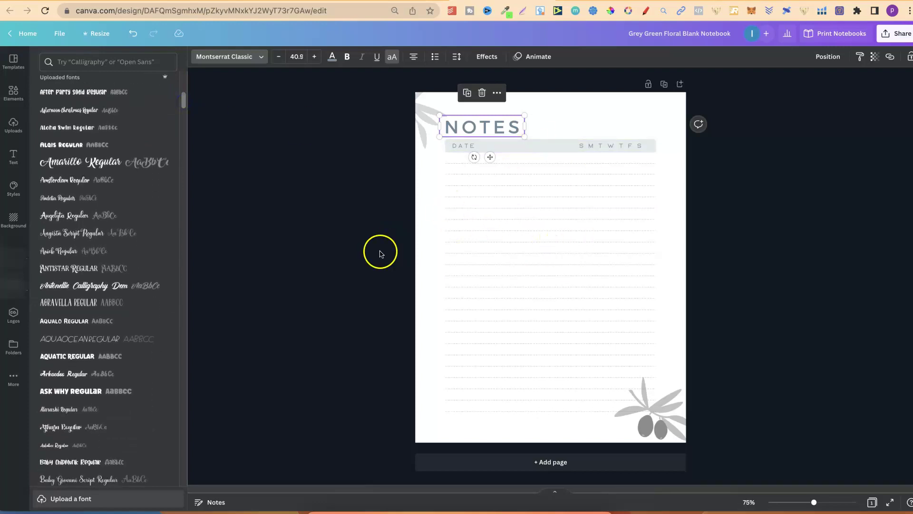
pyautogui.click(107, 306)
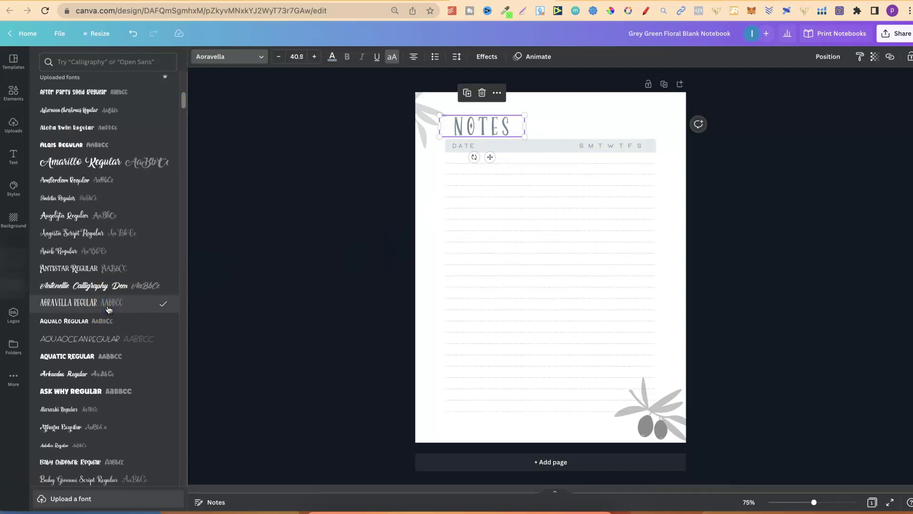
pyautogui.click(95, 389)
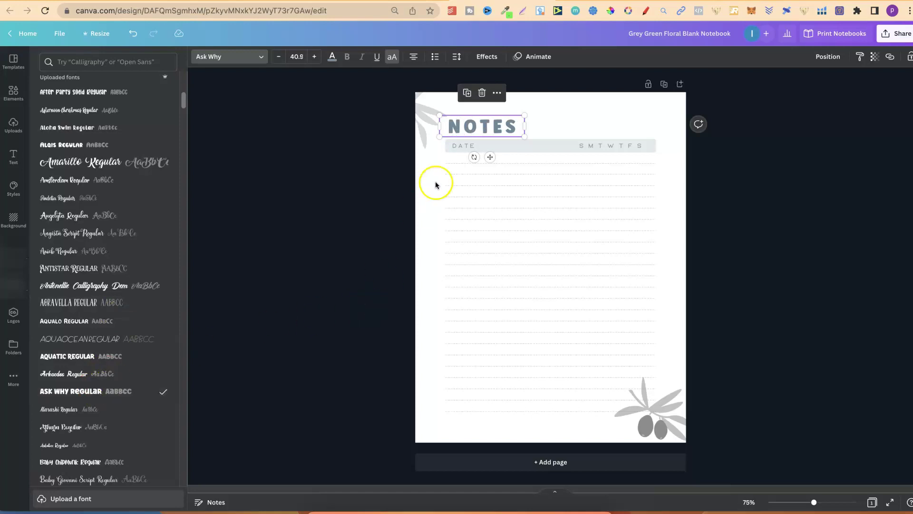
# Give the DATE label and weekday letters Ask Why, widening weekday letter spacing to about 395
pyautogui.click(458, 147)
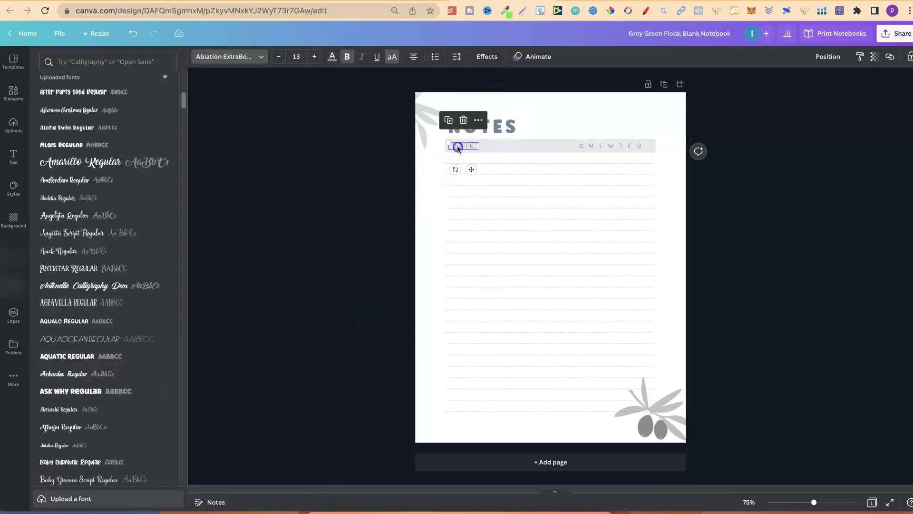
pyautogui.click(123, 392)
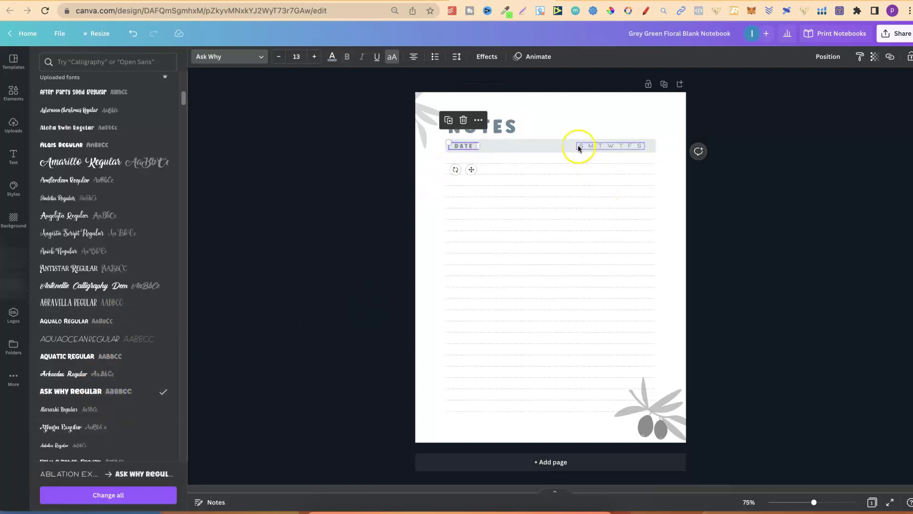
pyautogui.click(577, 147)
pyautogui.click(76, 390)
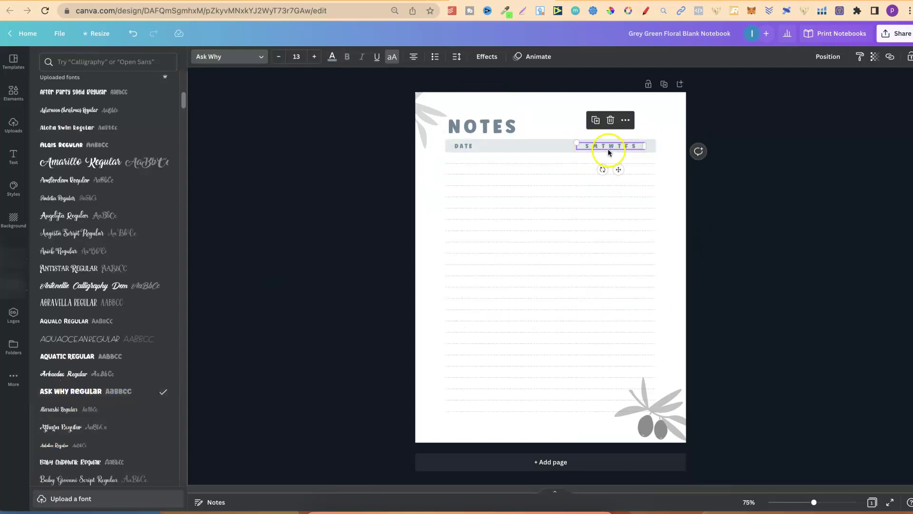
pyautogui.click(457, 57)
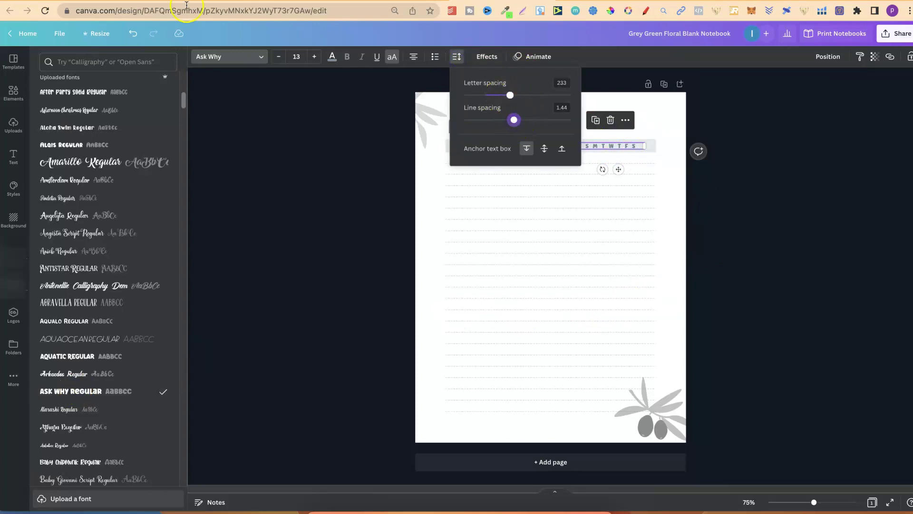
pyautogui.click(131, 36)
pyautogui.click(457, 56)
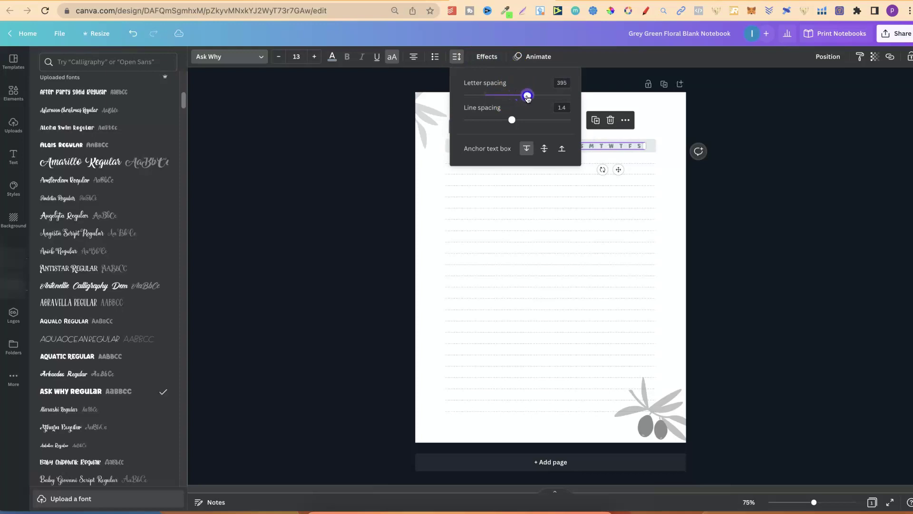
pyautogui.click(832, 198)
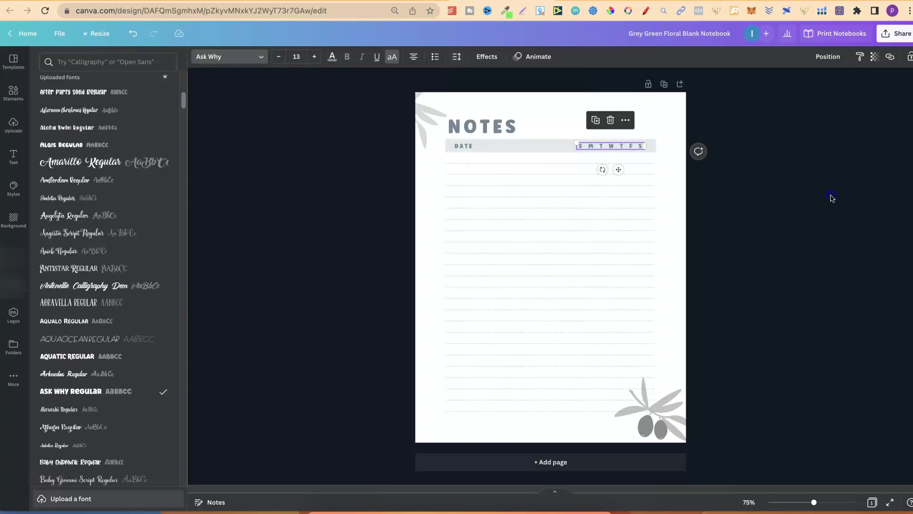
# Make the weekday letters, NOTES heading and DATE label black
pyautogui.click(332, 56)
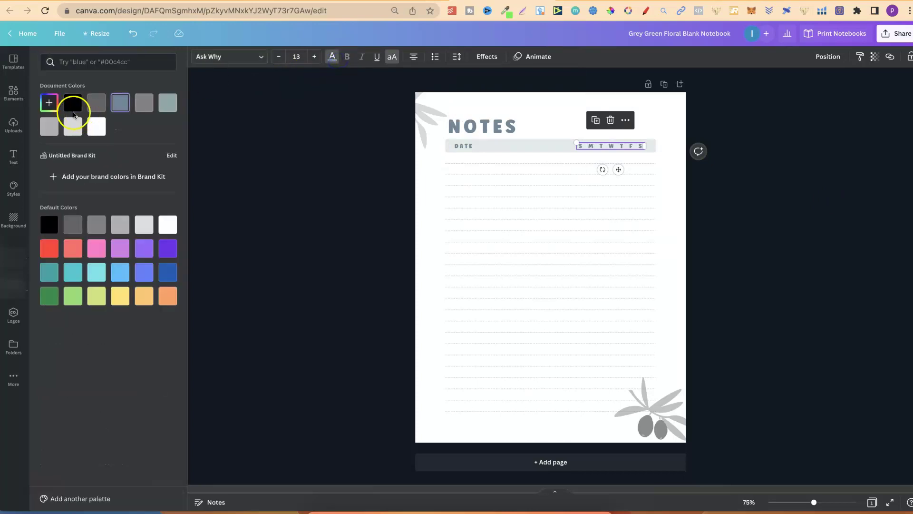
pyautogui.click(78, 113)
pyautogui.click(452, 125)
pyautogui.click(73, 103)
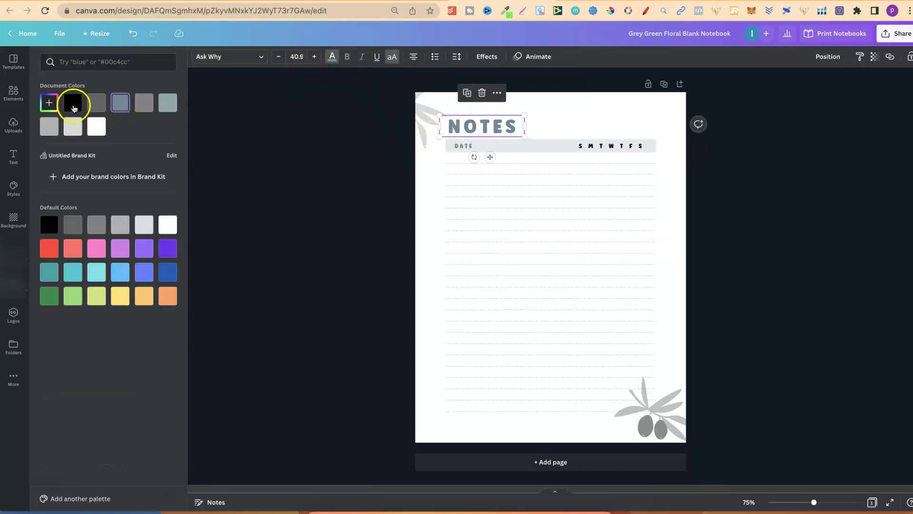
pyautogui.click(464, 147)
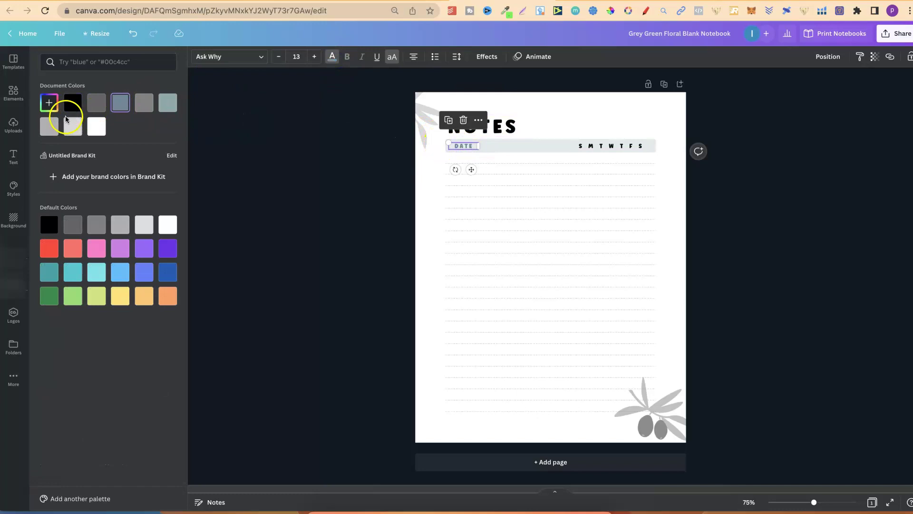
pyautogui.click(68, 105)
# Turn the date bar grey and the first two dashed ruling lines black
pyautogui.click(518, 148)
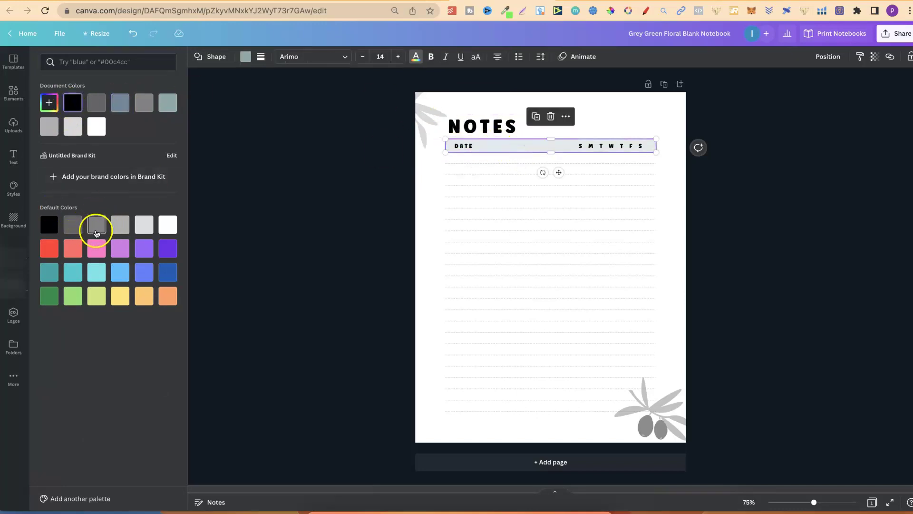
pyautogui.click(96, 225)
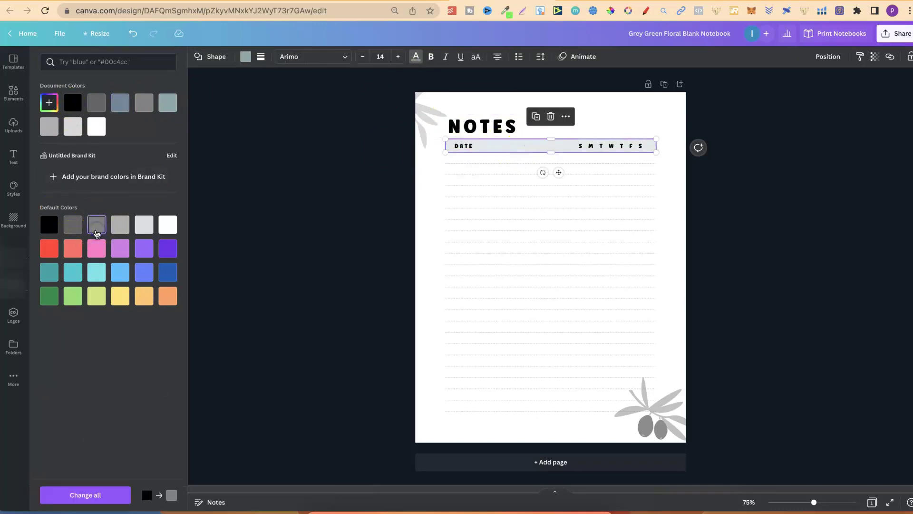
pyautogui.click(467, 163)
pyautogui.click(199, 57)
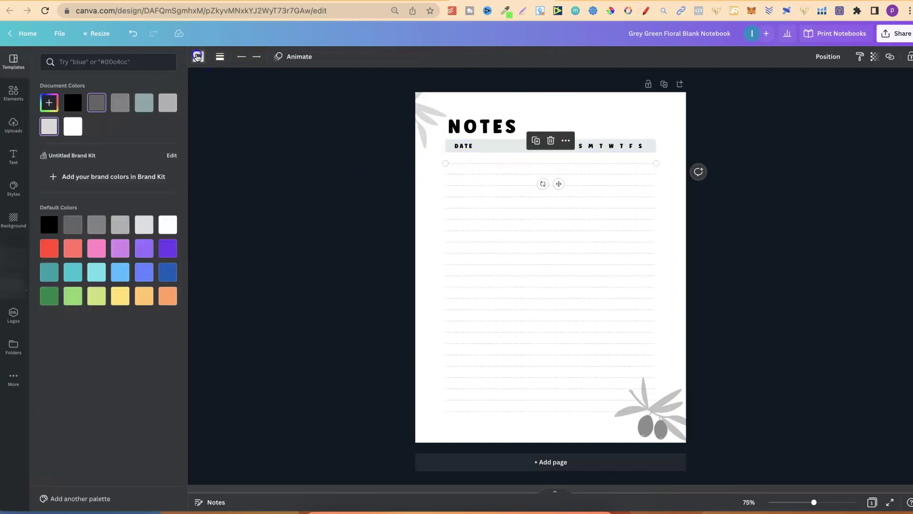
pyautogui.click(72, 102)
pyautogui.click(465, 175)
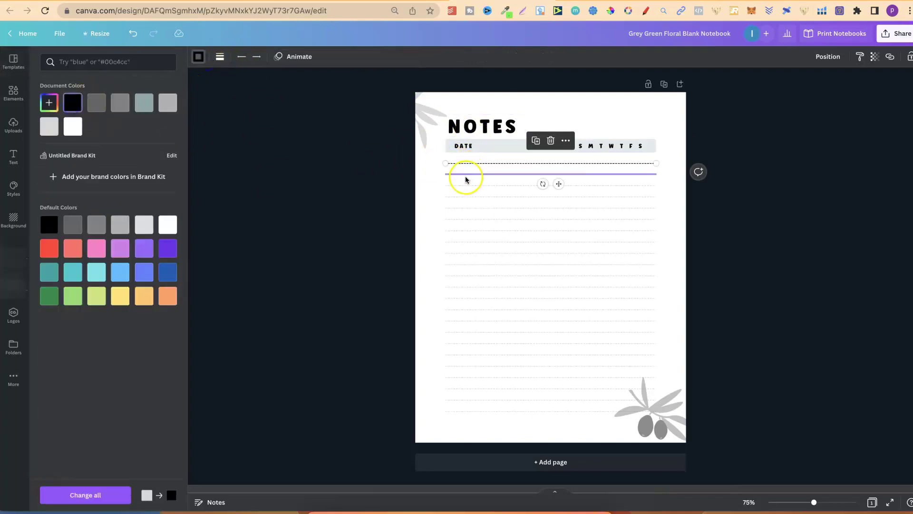
pyautogui.click(74, 103)
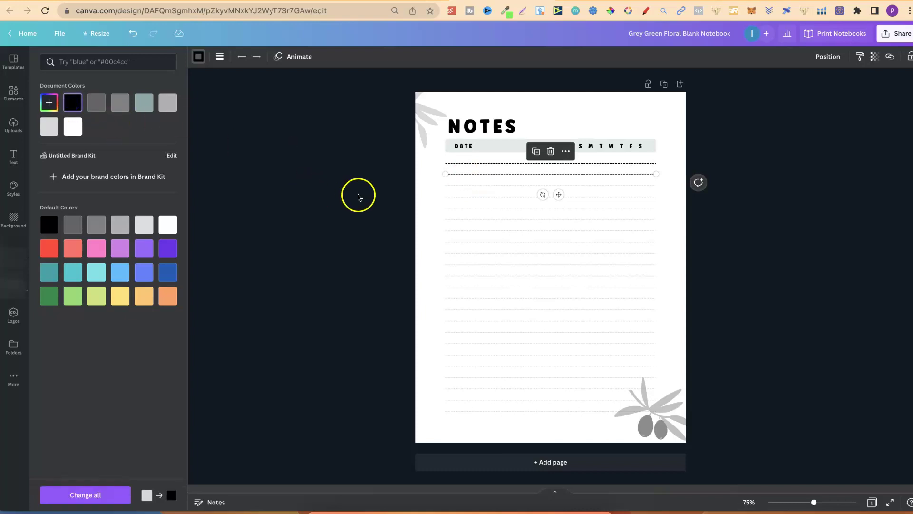
pyautogui.click(548, 185)
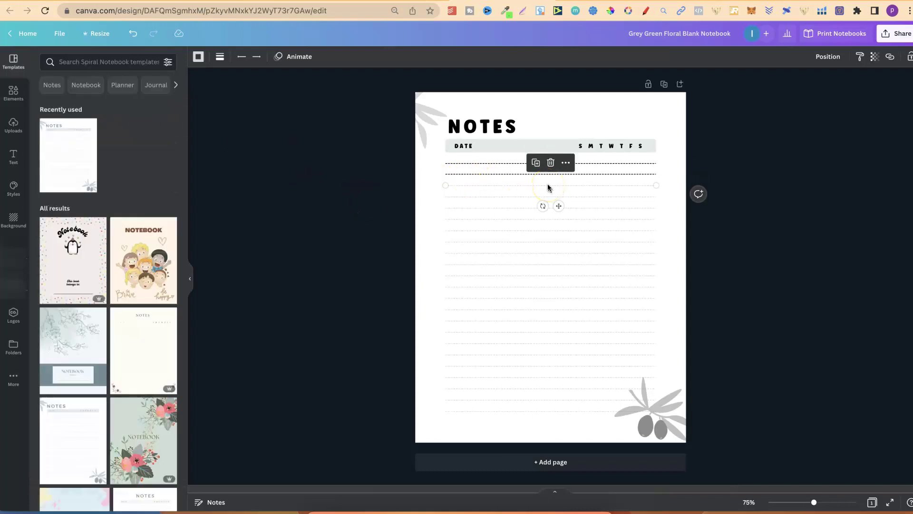
# Delete the bottom-right olive-leaf and top-left leaf graphics from the page
pyautogui.click(656, 418)
pyautogui.press('Delete')
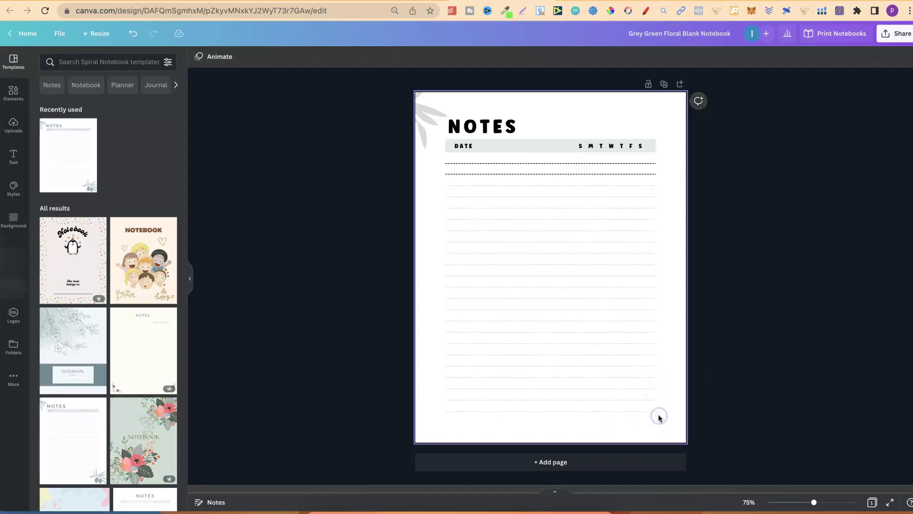
pyautogui.click(434, 103)
pyautogui.press('Delete')
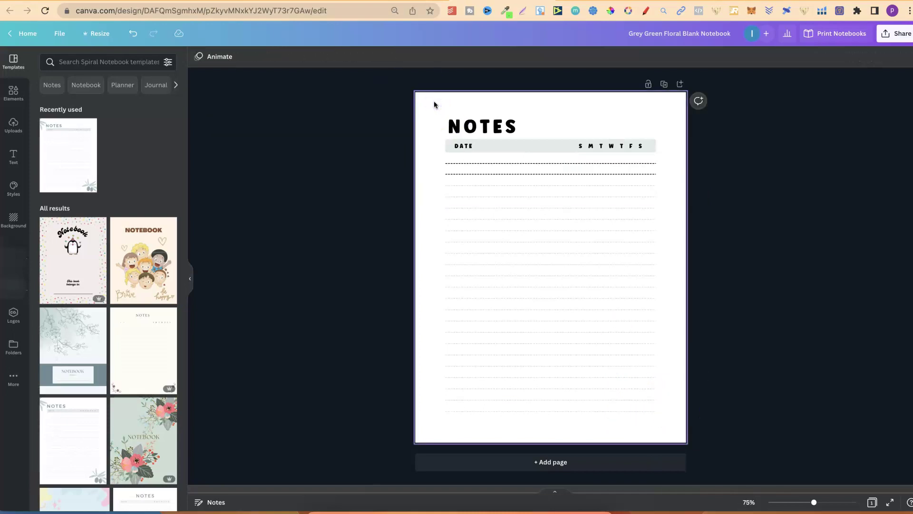
pyautogui.click(383, 2)
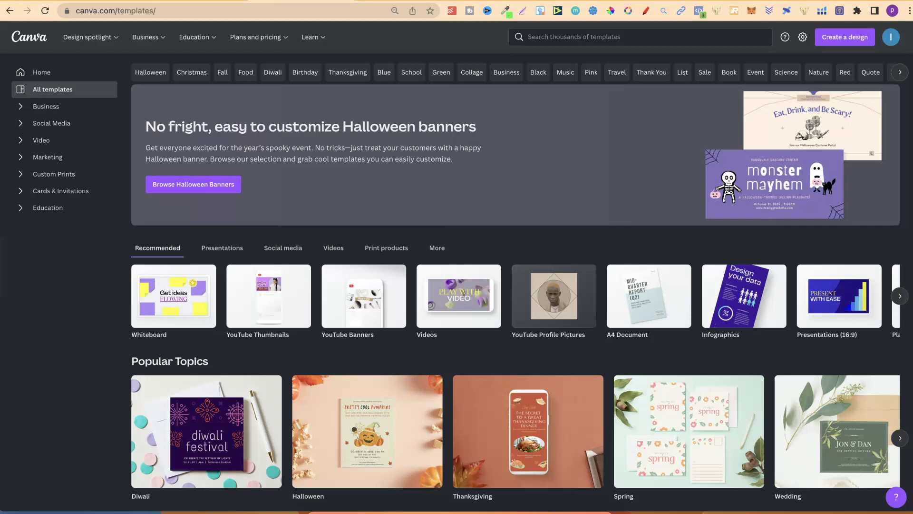
# Preview and close the Grey Green Floral notebook template, then scroll through the template search results
pyautogui.hotkey('ctrl', 'Tab')
pyautogui.click(412, 2)
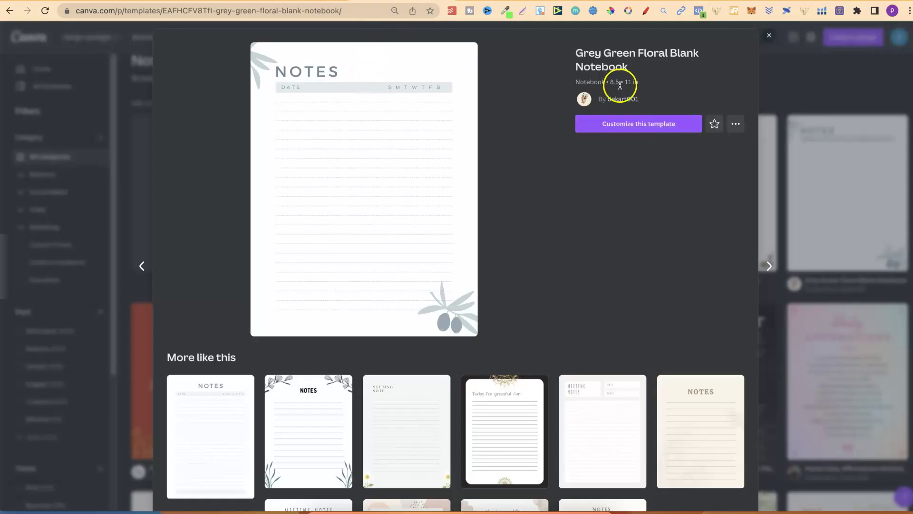
pyautogui.click(861, 65)
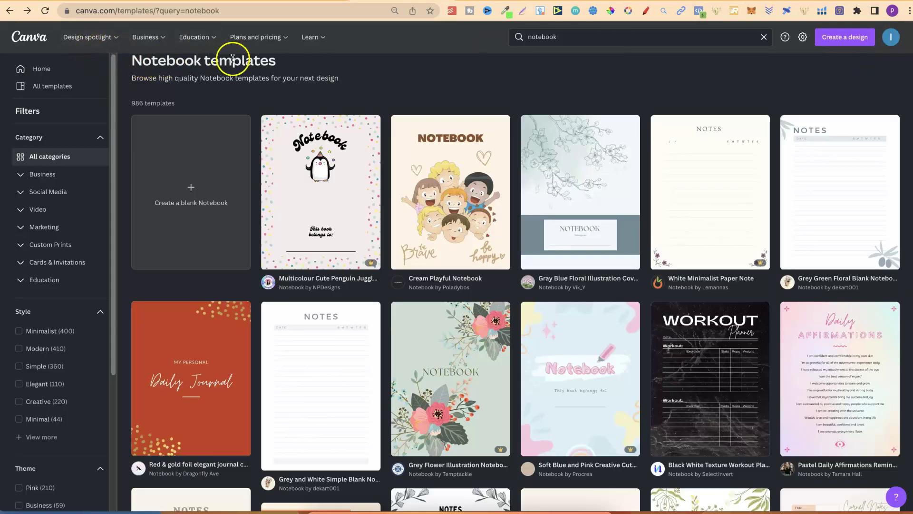
pyautogui.scroll(1, 906, 83)
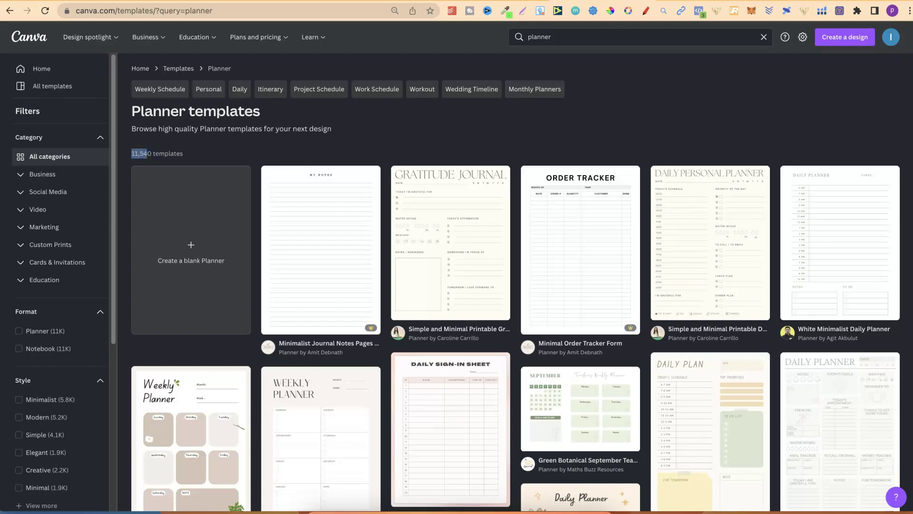
pyautogui.scroll(-7, 516, 281)
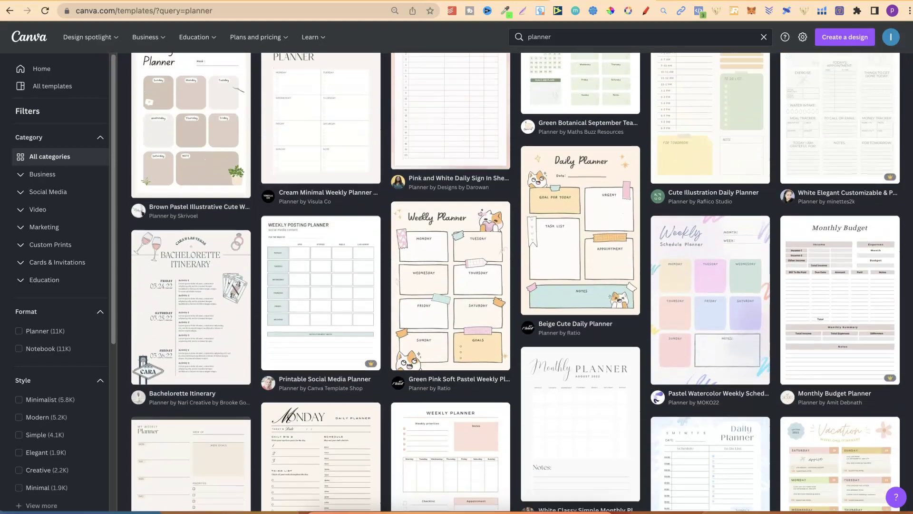
pyautogui.scroll(-5, 517, 281)
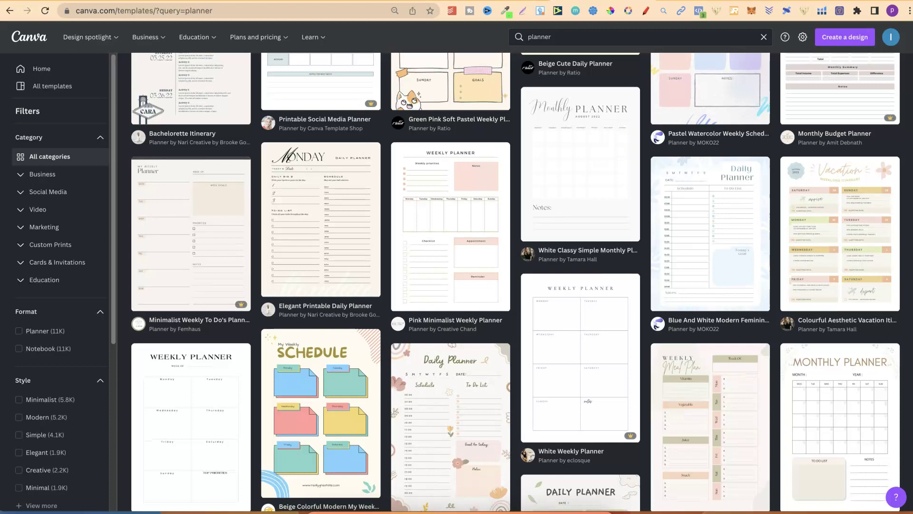
pyautogui.scroll(-3, 517, 282)
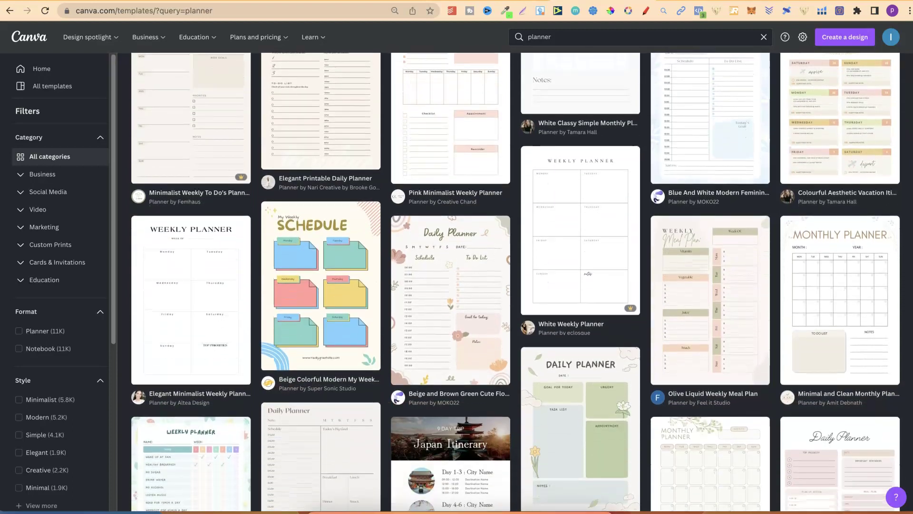
pyautogui.scroll(-5, 516, 281)
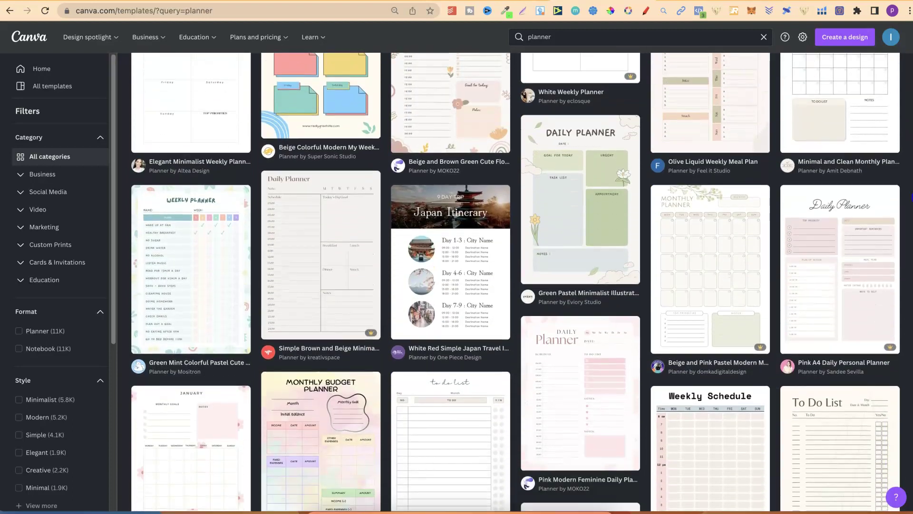
pyautogui.scroll(-1, 517, 282)
pyautogui.scroll(10, 517, 282)
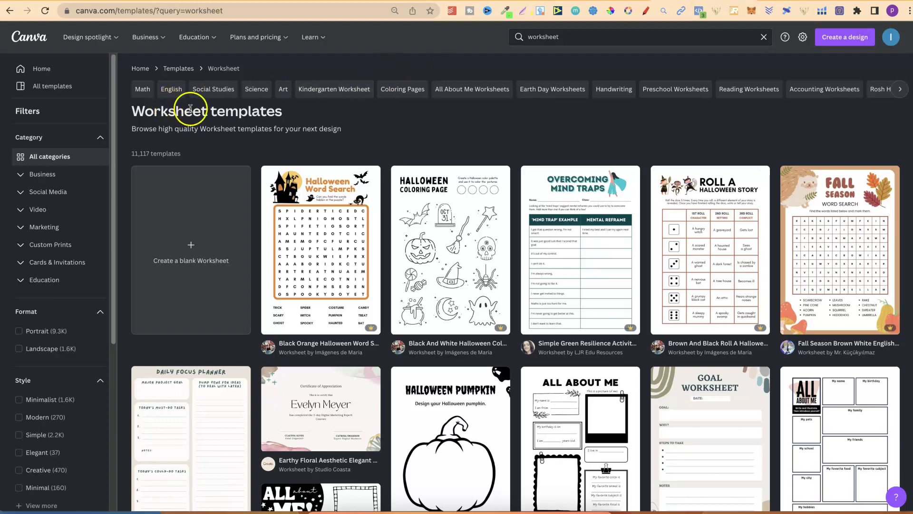
# Change the template search to 'coloring page' and scroll through the 701 results
pyautogui.click(132, 154)
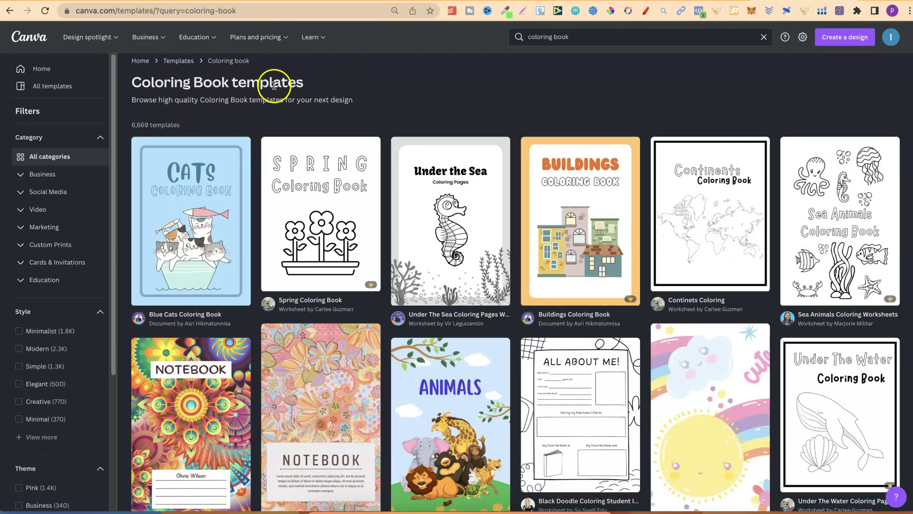
pyautogui.doubleClick(559, 37)
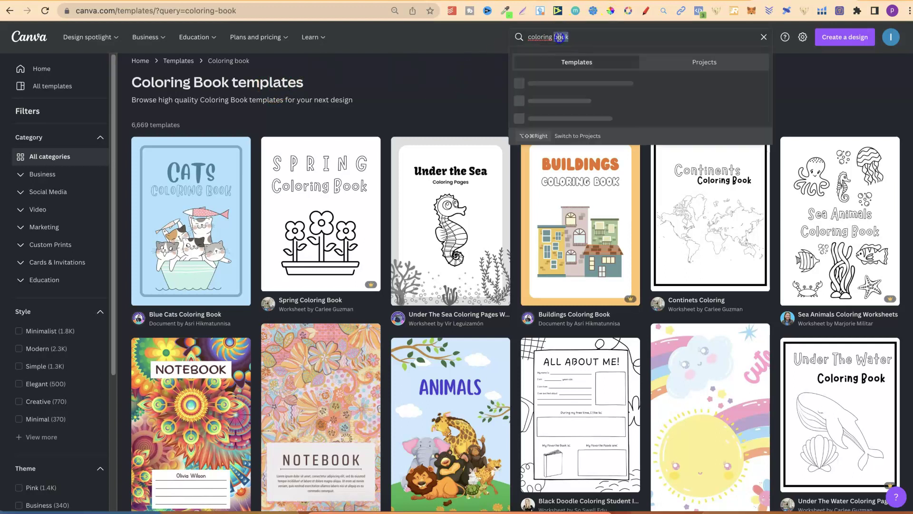
pyautogui.write('page')
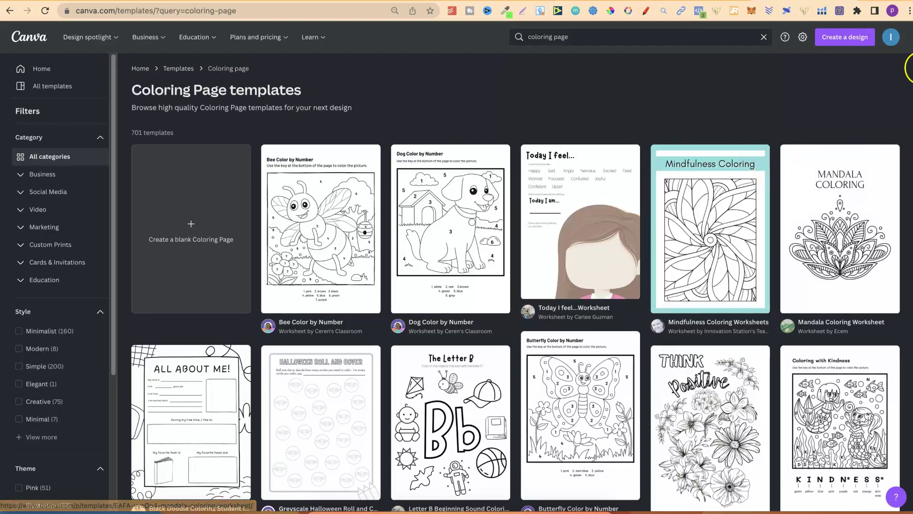
pyautogui.scroll(-2, 750, 172)
pyautogui.scroll(-5, 515, 285)
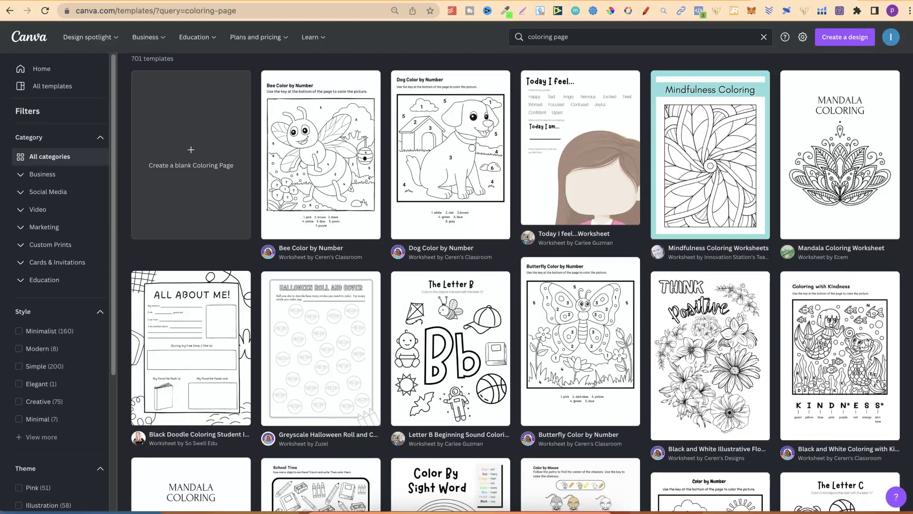
pyautogui.scroll(-6, 515, 285)
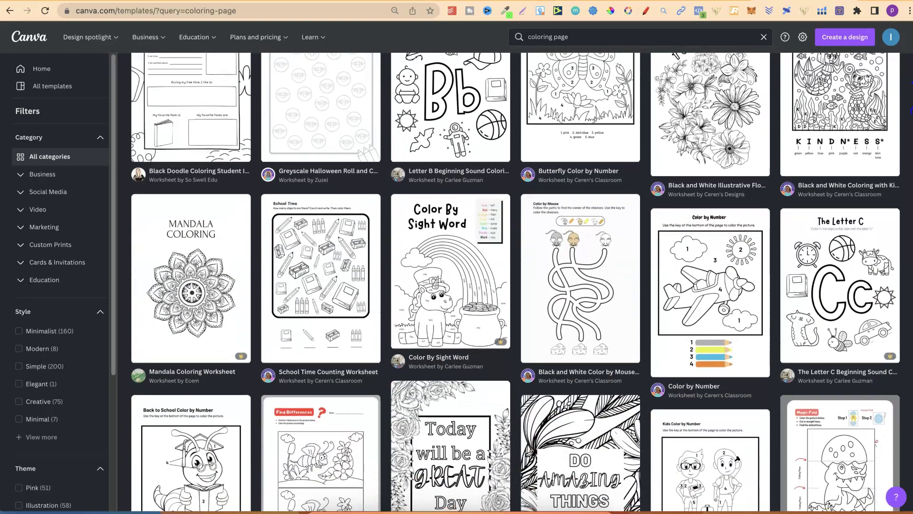
pyautogui.scroll(-3, 515, 283)
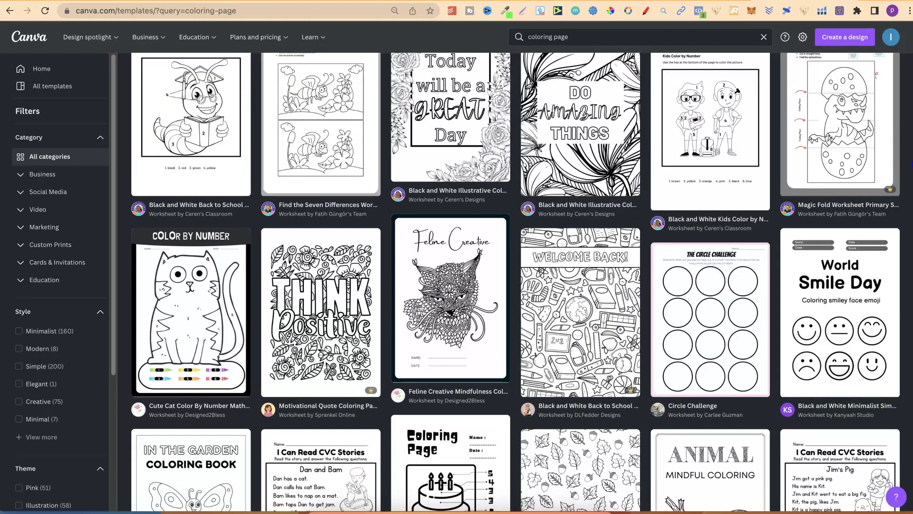
pyautogui.scroll(-2, 580, 266)
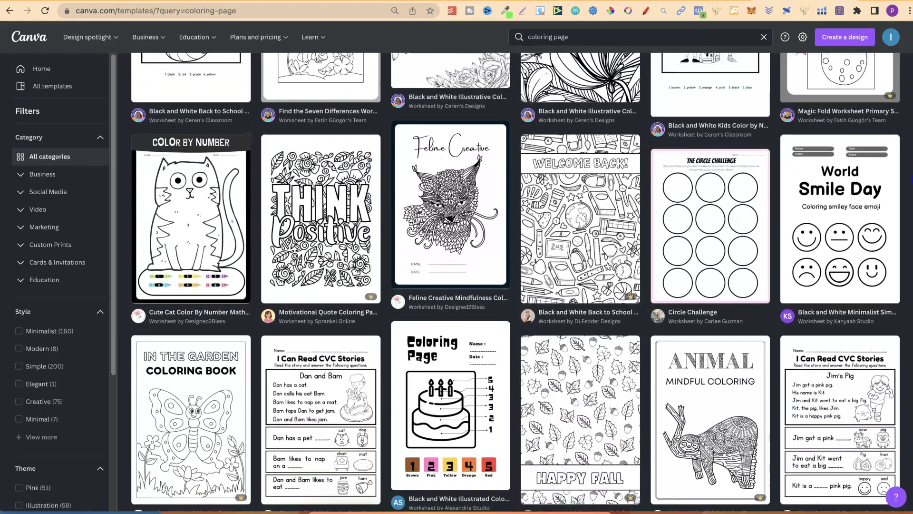
pyautogui.scroll(10, 516, 282)
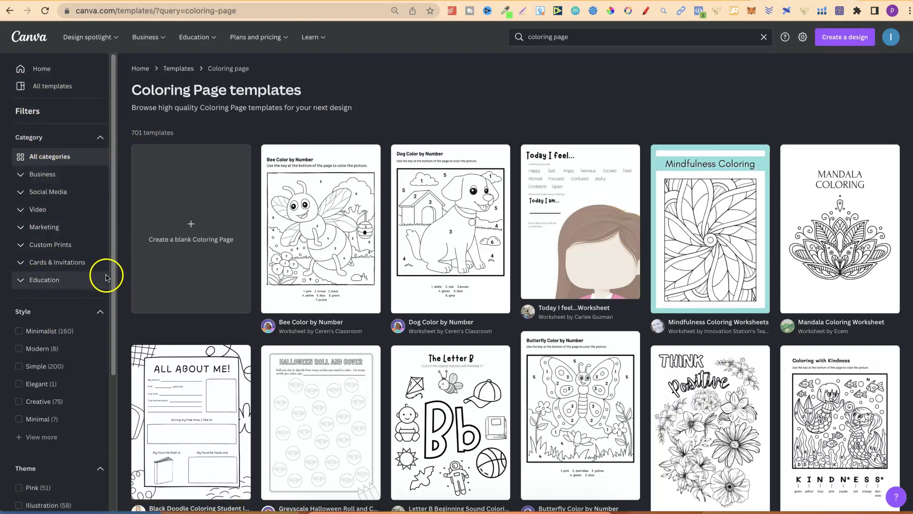
# Scroll the filter sidebar, then clear the search to return to the All templates home
pyautogui.moveTo(112, 278); pyautogui.dragTo(113, 393)
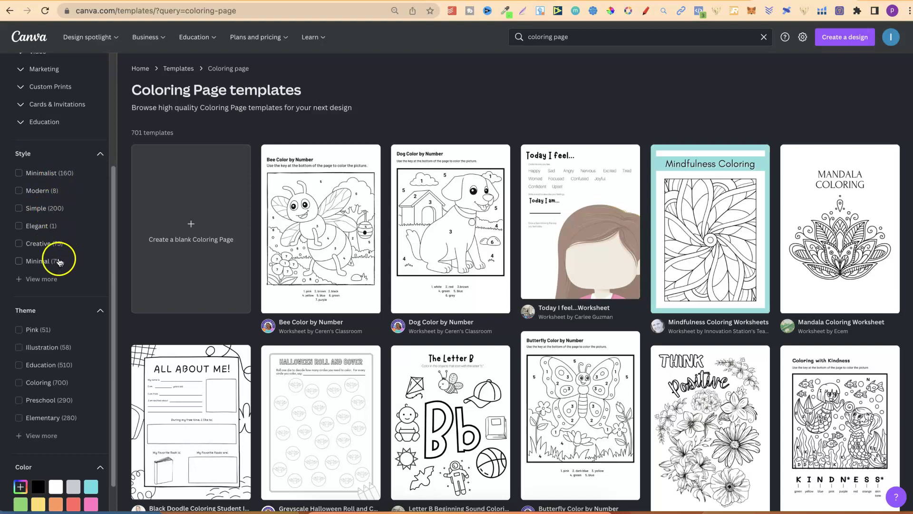
pyautogui.moveTo(112, 265); pyautogui.dragTo(114, 335)
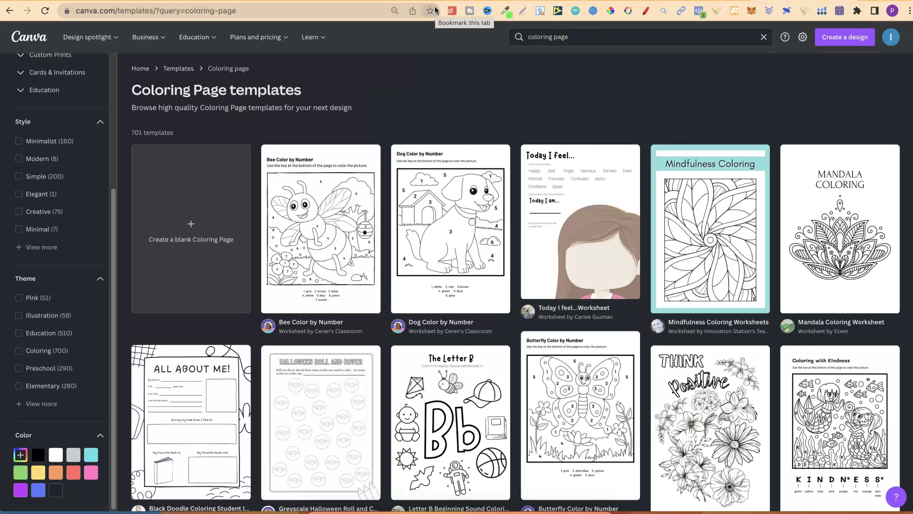
pyautogui.hotkey('alt', 'Left')
pyautogui.click(620, 29)
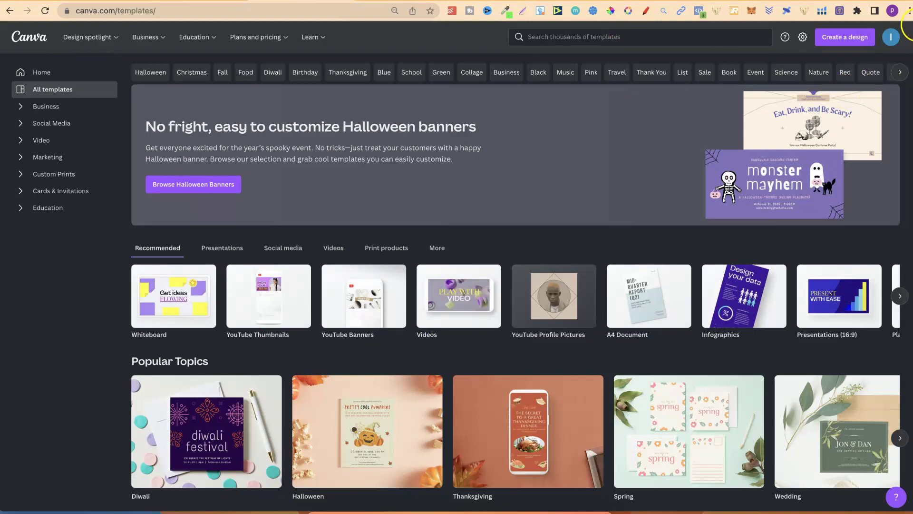
# Scroll down the templates page past Presentations (16:9) until the Logos row appears
pyautogui.scroll(-5, 520, 282)
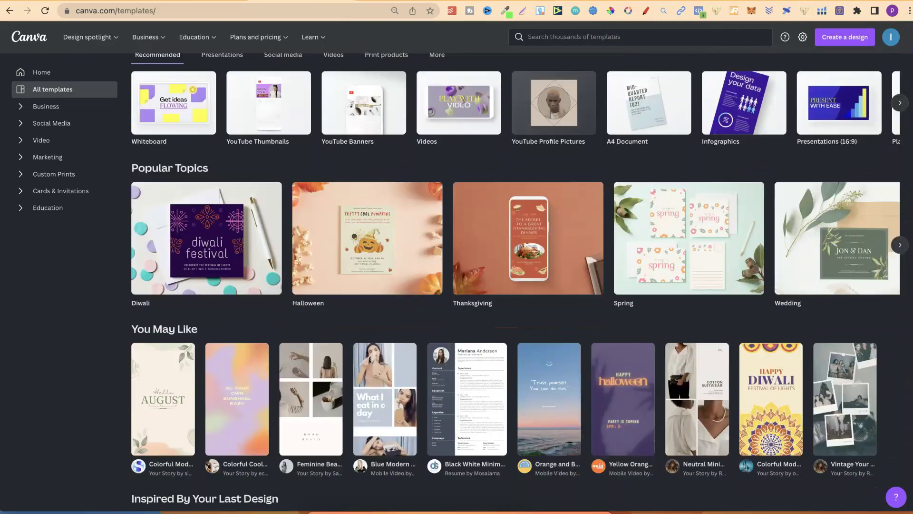
pyautogui.scroll(-5, 520, 282)
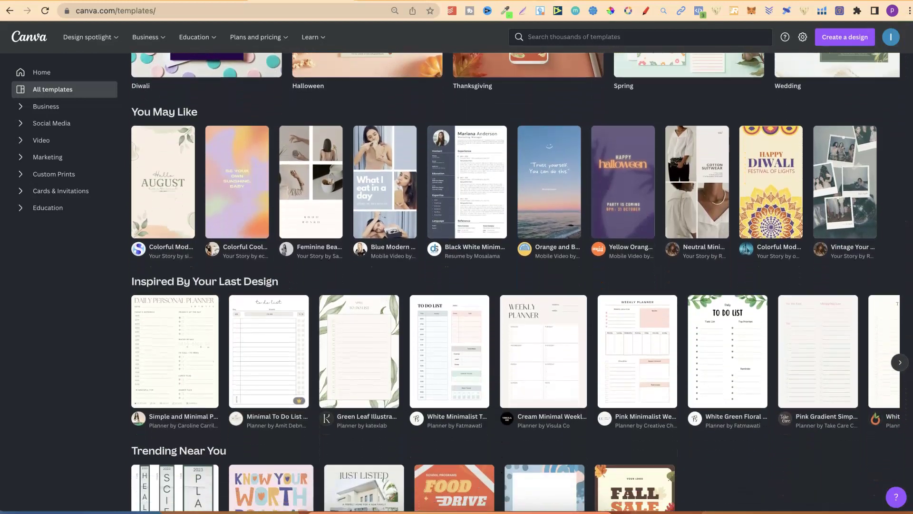
pyautogui.scroll(-3, 520, 282)
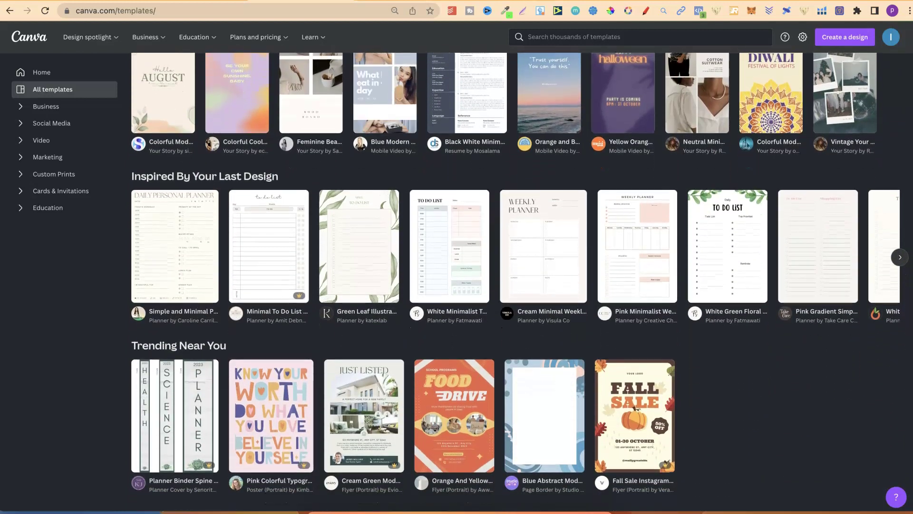
pyautogui.scroll(-1, 520, 282)
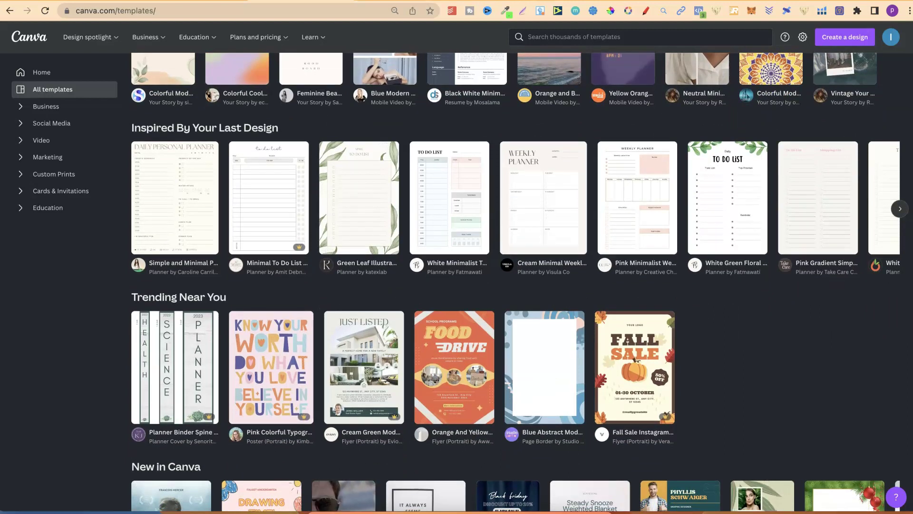
pyautogui.scroll(-3, 520, 283)
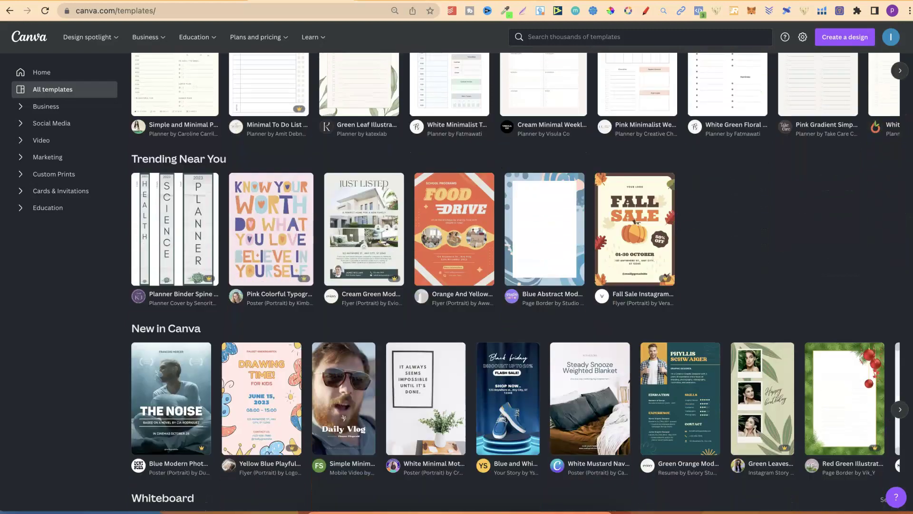
pyautogui.scroll(-13, 520, 283)
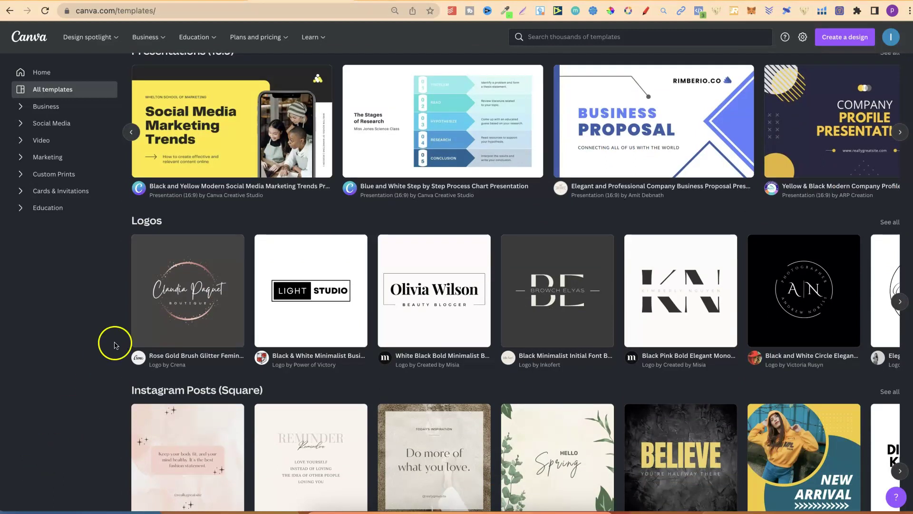
# Open the Rose Gold Brush Glitter circle logo template for editing
pyautogui.click(192, 291)
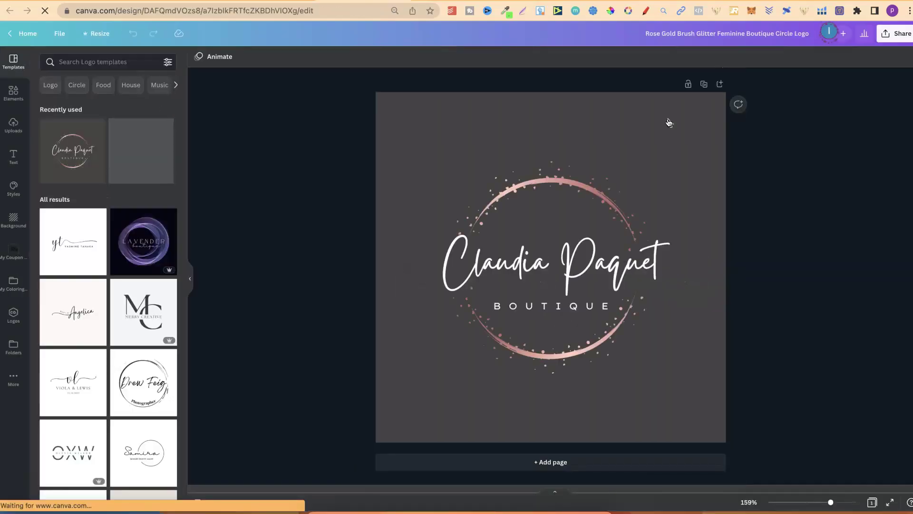
pyautogui.doubleClick(510, 261)
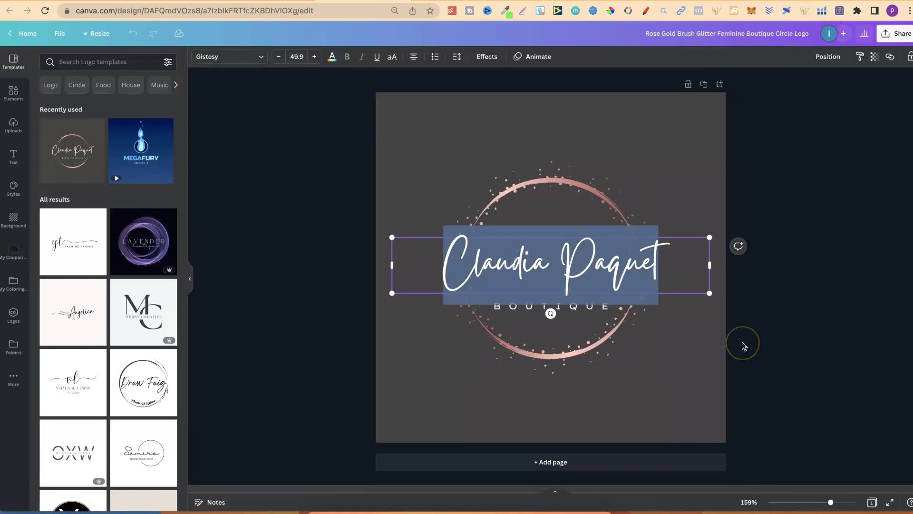
pyautogui.click(692, 355)
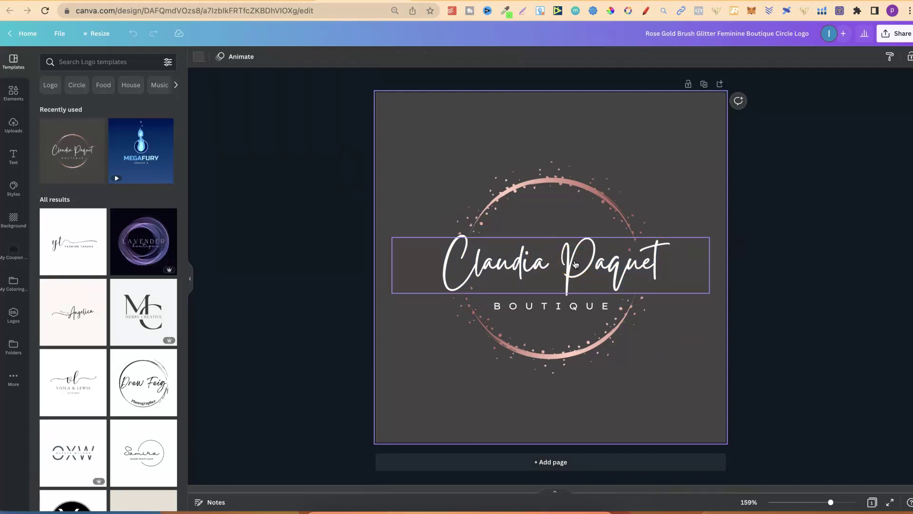
# Replace the script name with 'Lilly Pretty' and BOUTIQUE with 'PUBLISHING'
pyautogui.doubleClick(575, 265)
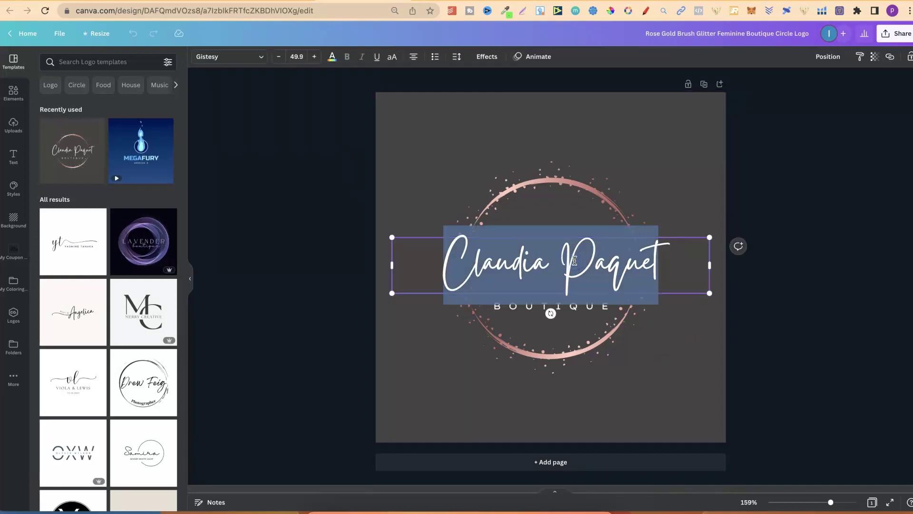
pyautogui.click(569, 259)
pyautogui.write('Lilly')
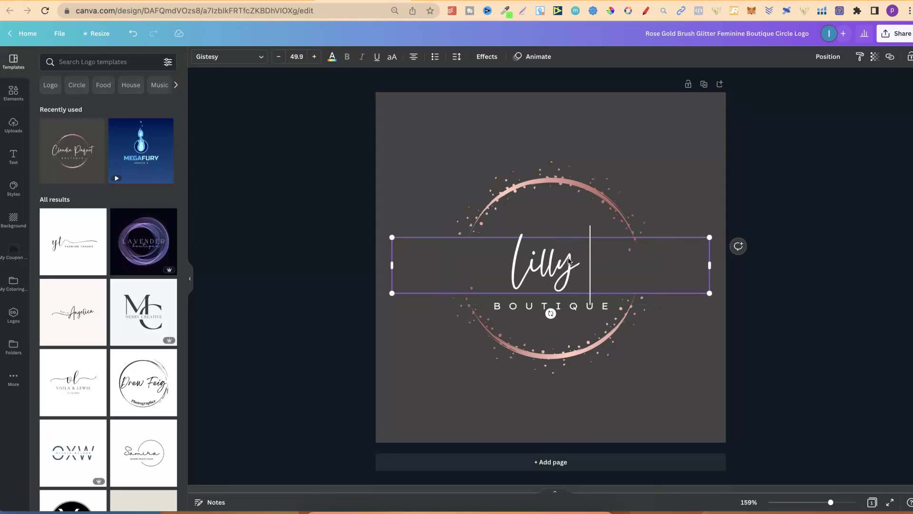
pyautogui.write(' Pretty')
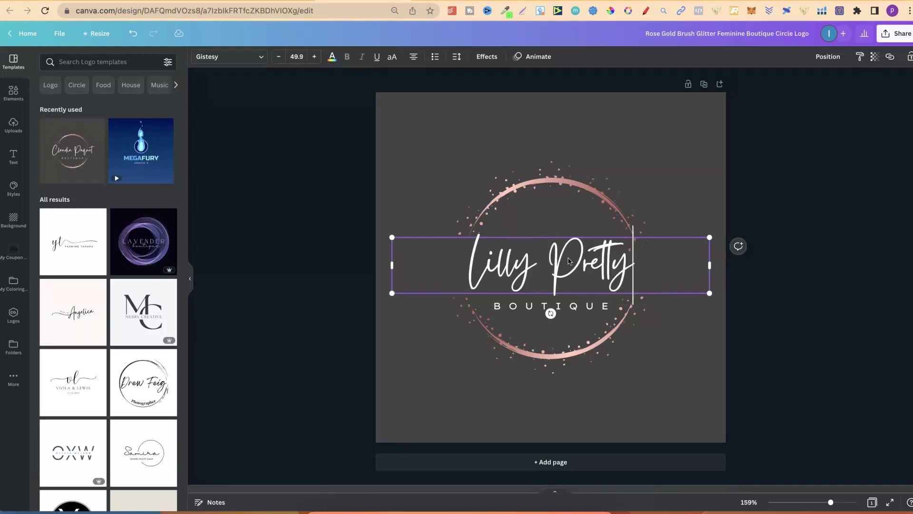
pyautogui.doubleClick(588, 306)
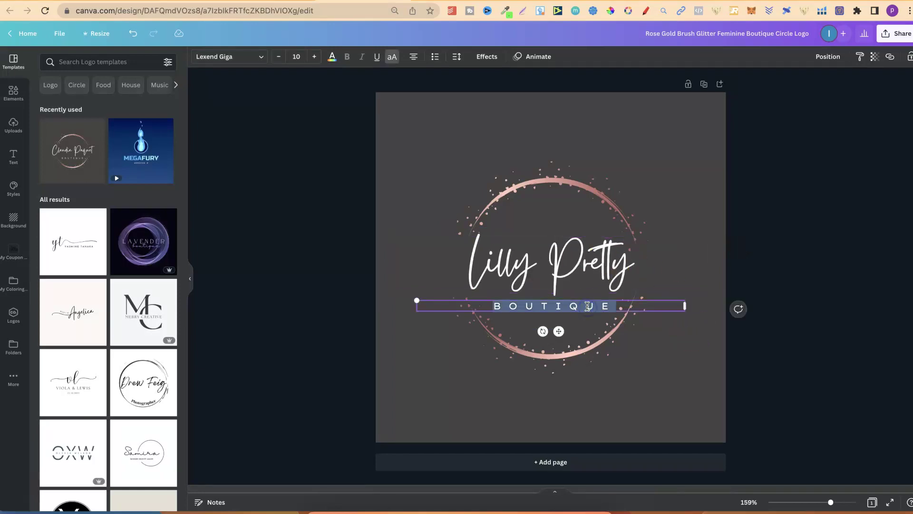
pyautogui.write('PUBLISHING')
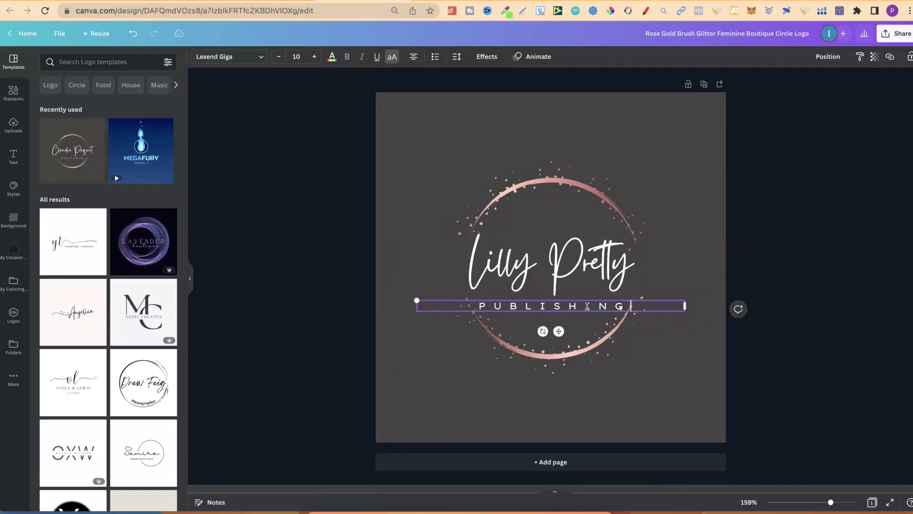
# Enlarge the Lilly Pretty lettering and shift it up and left
pyautogui.click(664, 340)
pyautogui.click(607, 275)
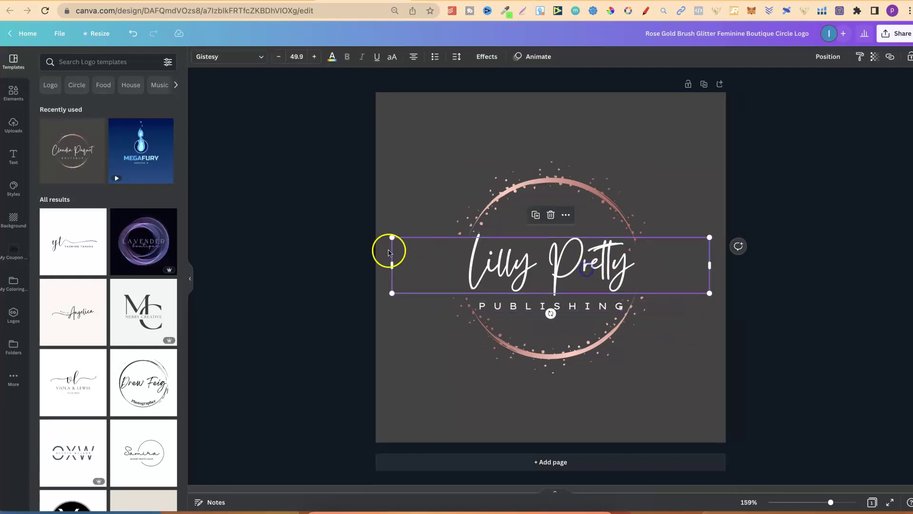
pyautogui.moveTo(389, 264); pyautogui.dragTo(421, 311)
pyautogui.moveTo(598, 260); pyautogui.dragTo(582, 254)
# Recolour the glitter circle with pink and lilac, using a custom #D688ED shade
pyautogui.click(566, 194)
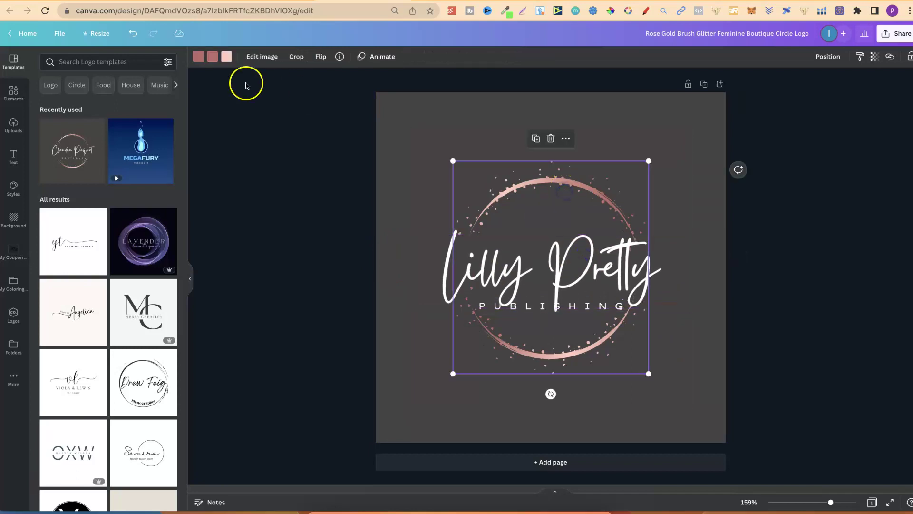
pyautogui.click(203, 58)
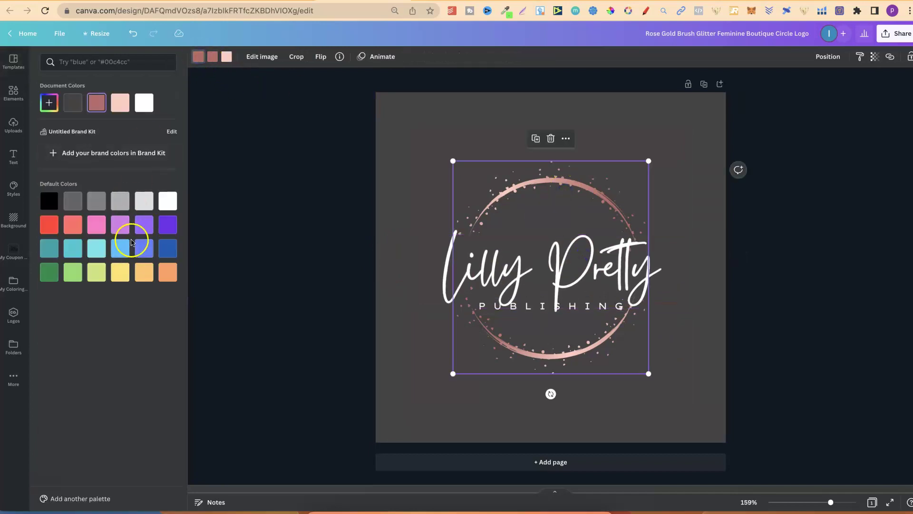
pyautogui.click(121, 236)
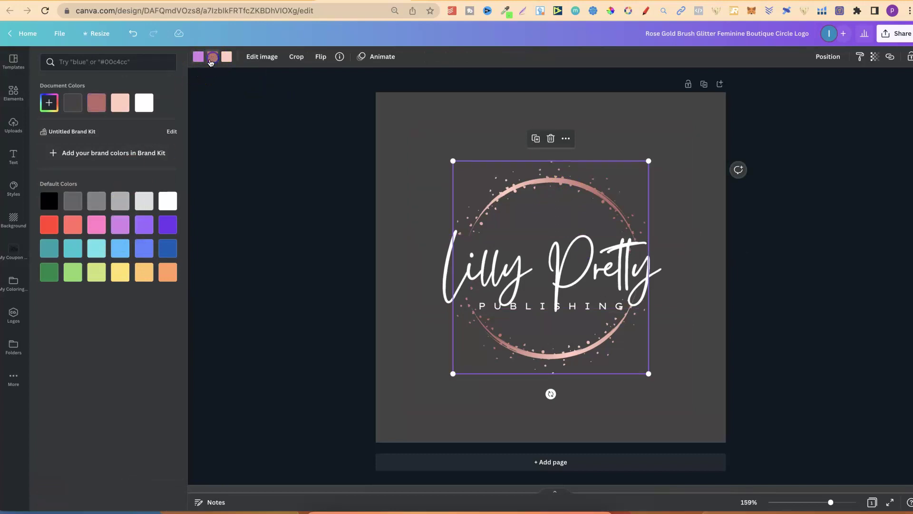
pyautogui.click(102, 228)
pyautogui.click(226, 56)
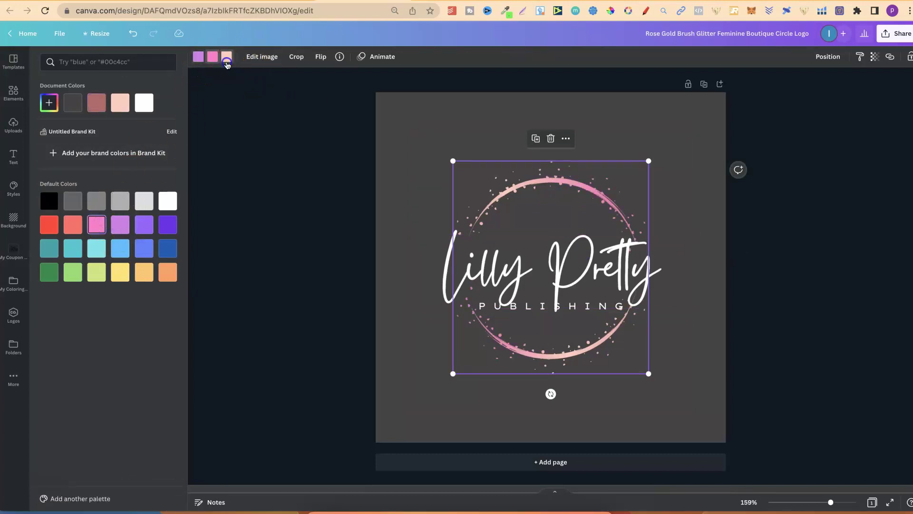
pyautogui.click(120, 225)
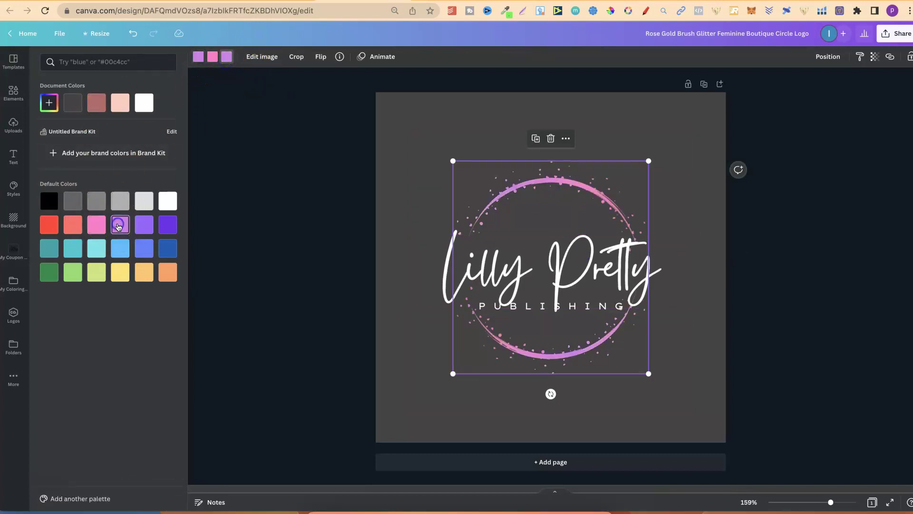
pyautogui.click(49, 103)
pyautogui.moveTo(114, 130); pyautogui.dragTo(97, 126)
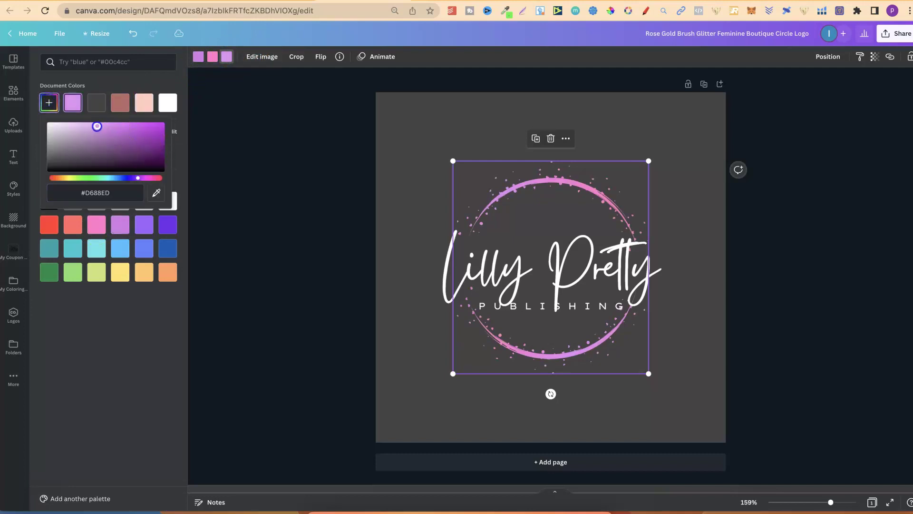
# Reposition Lilly Pretty and PUBLISHING so both sit centred inside the circle
pyautogui.click(270, 199)
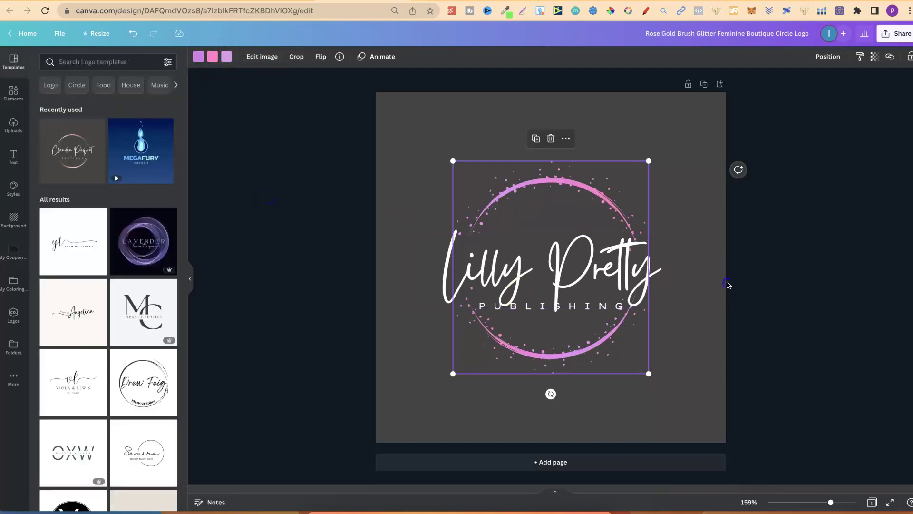
pyautogui.moveTo(616, 281); pyautogui.dragTo(616, 246)
pyautogui.moveTo(585, 304); pyautogui.dragTo(585, 325)
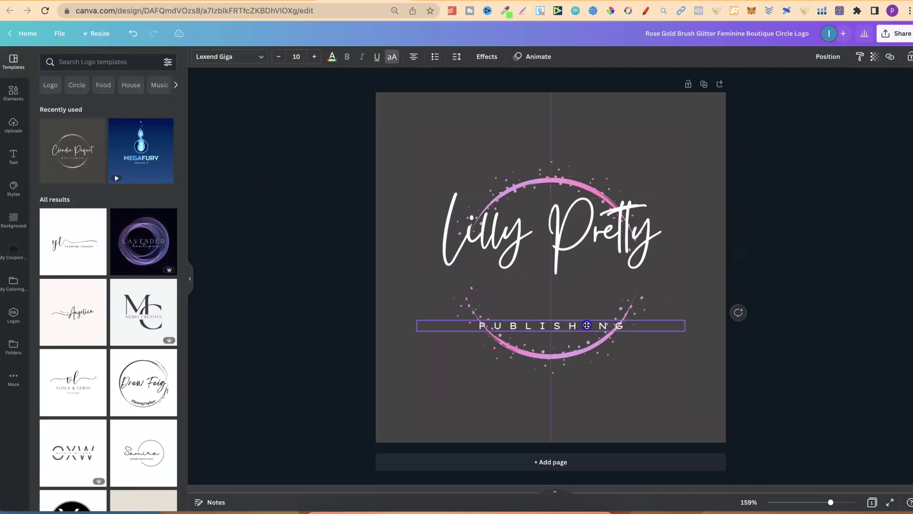
pyautogui.moveTo(585, 242); pyautogui.dragTo(585, 280)
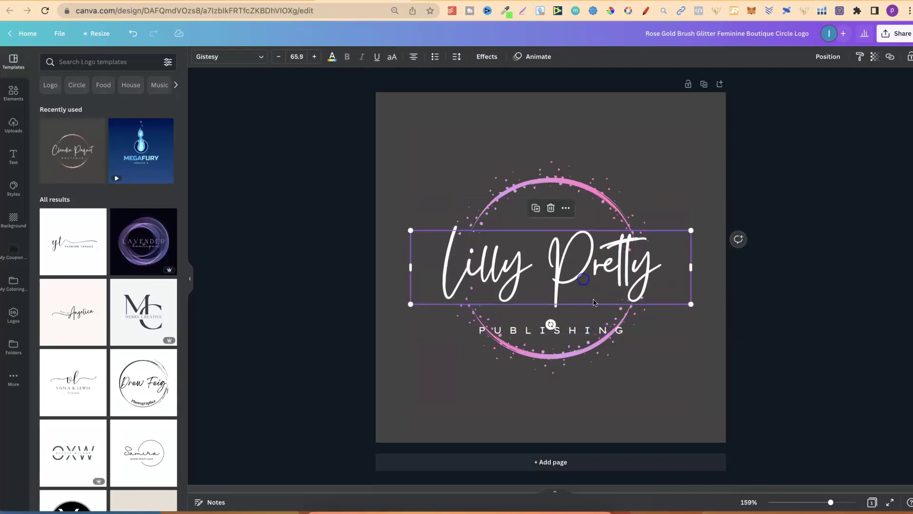
pyautogui.moveTo(591, 329); pyautogui.dragTo(595, 319)
pyautogui.click(664, 290)
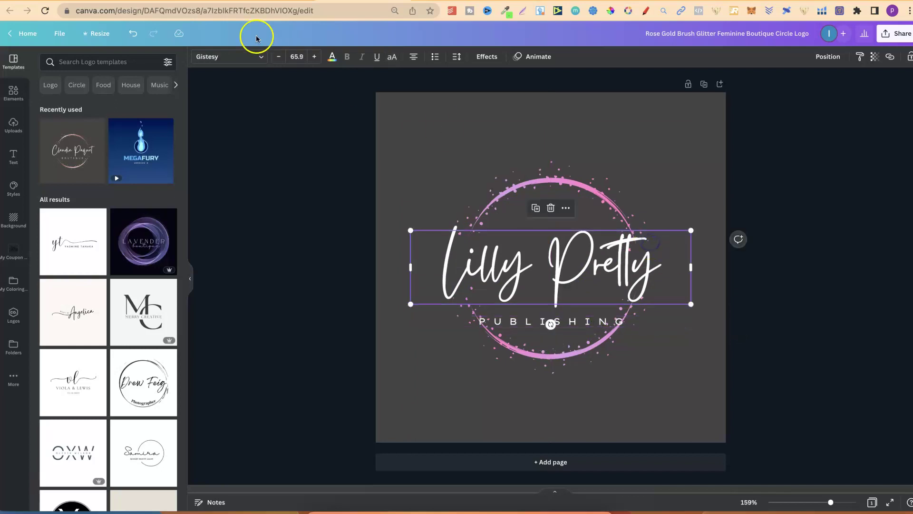
pyautogui.click(260, 236)
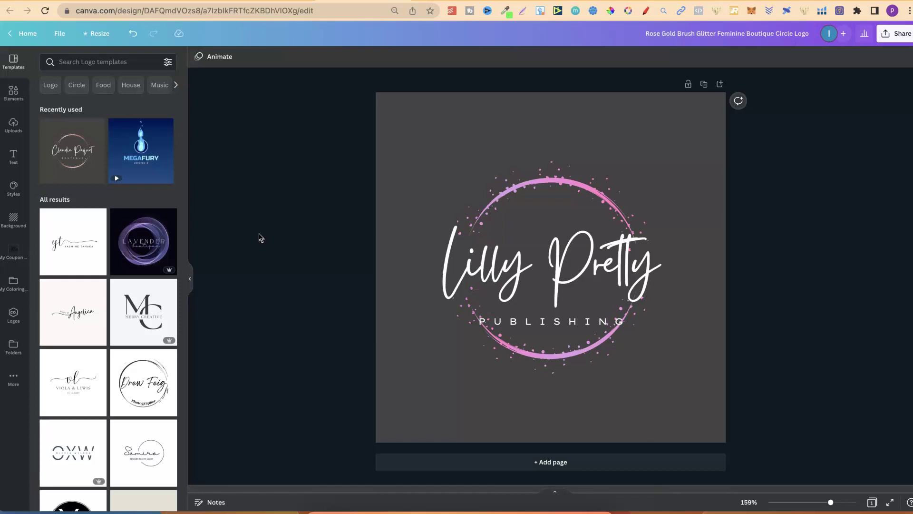
# Go back from the logo editor, close the template preview, and search templates for 'notebook'
pyautogui.press('super+bracketleft')
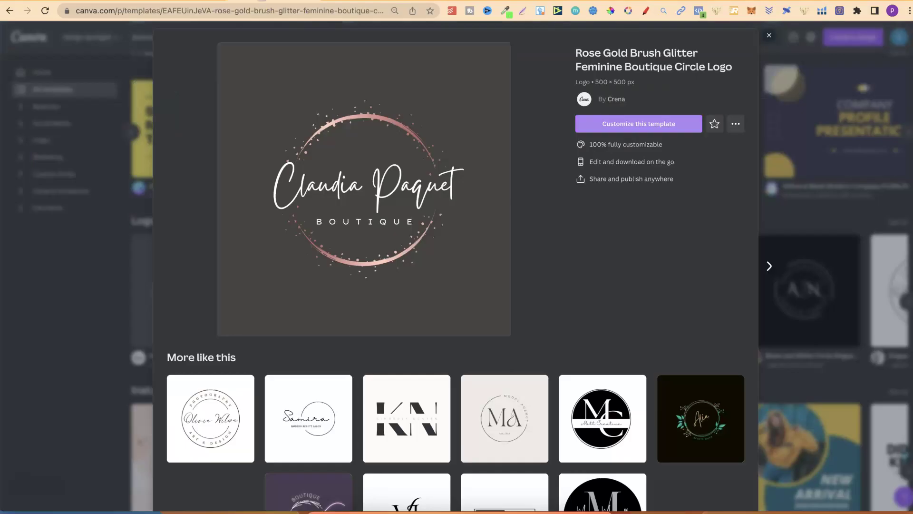
pyautogui.click(825, 133)
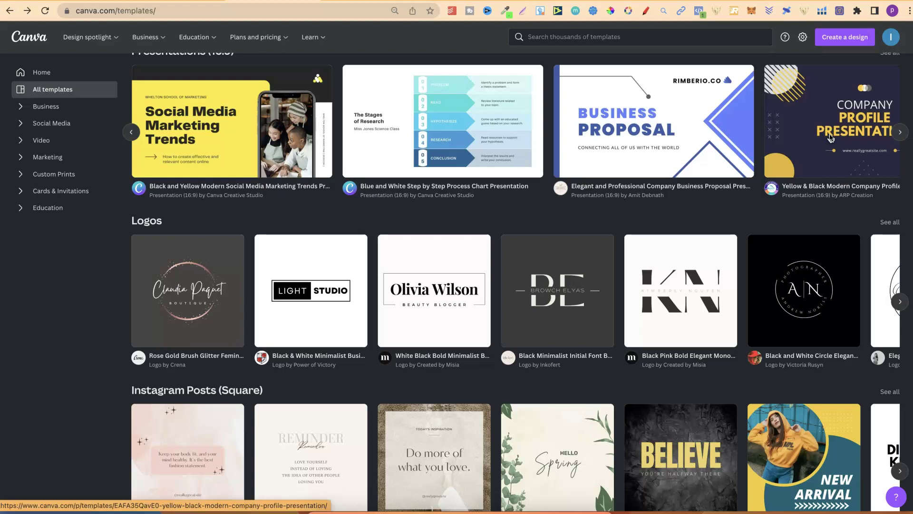
pyautogui.write('notebook')
pyautogui.press('Return')
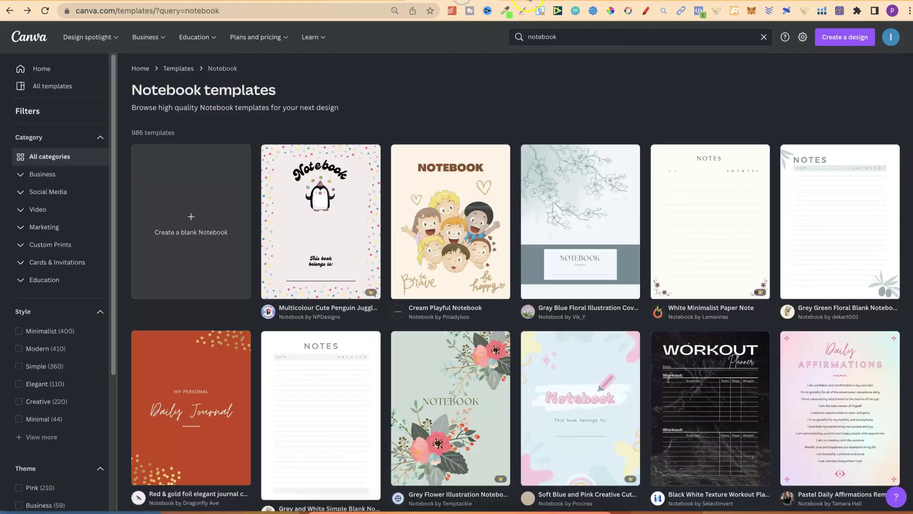